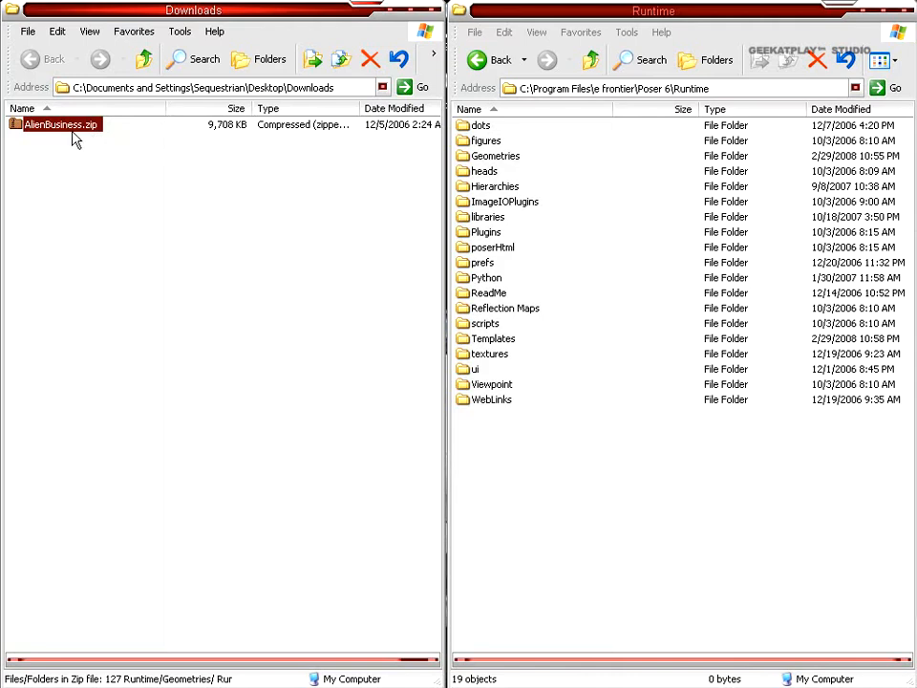
# Step: Copy Geometries, libraries, Templates and textures from AlienBusiness.zip's Runtime folder into Poser 6's Runtime folder, replacing all existing files
pyautogui.doubleClick(73, 129)
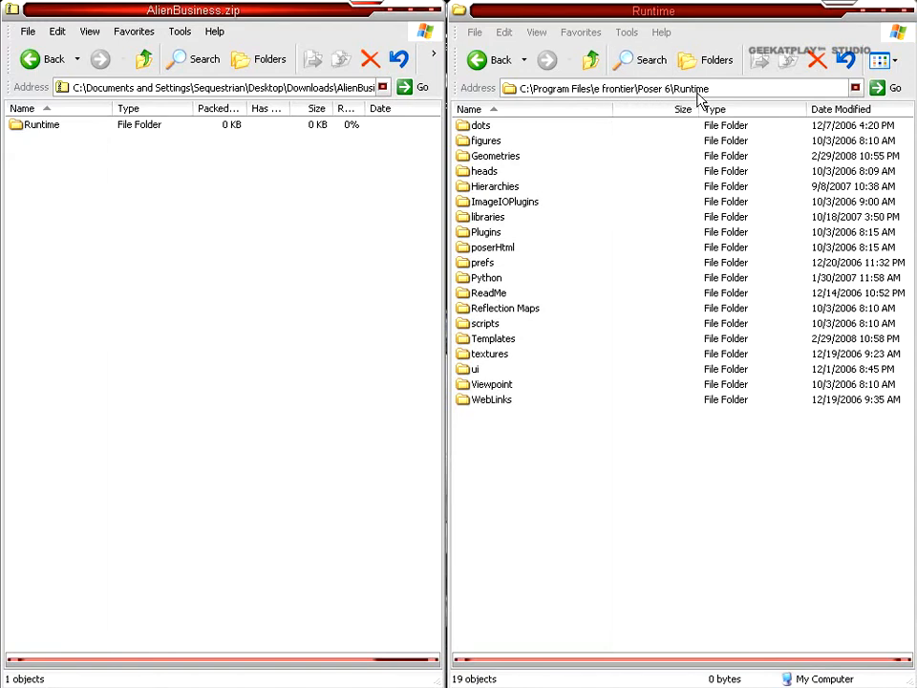
pyautogui.doubleClick(50, 132)
pyautogui.moveTo(75, 247); pyautogui.dragTo(595, 430)
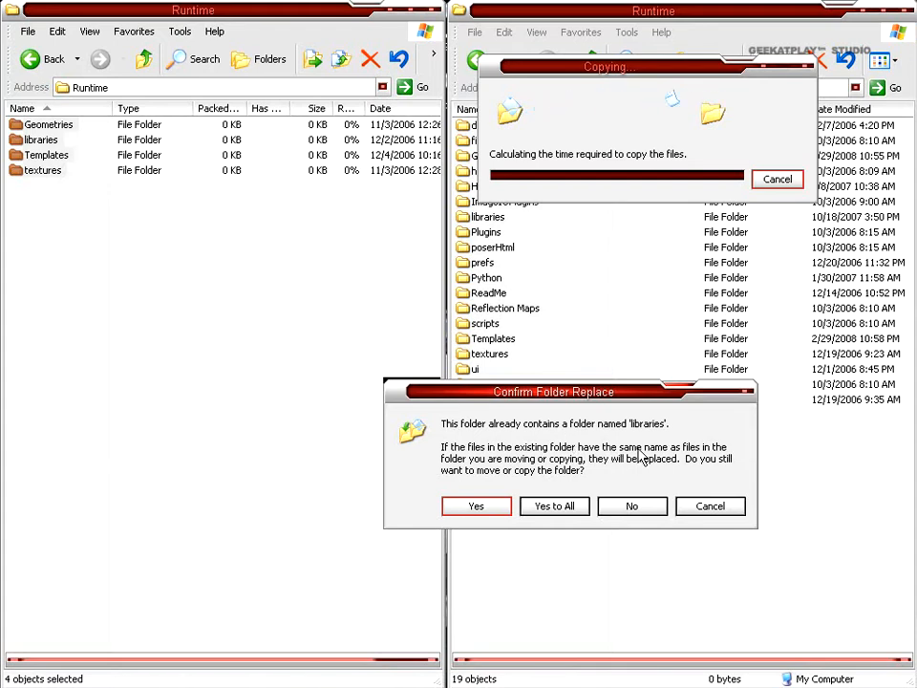
pyautogui.click(554, 506)
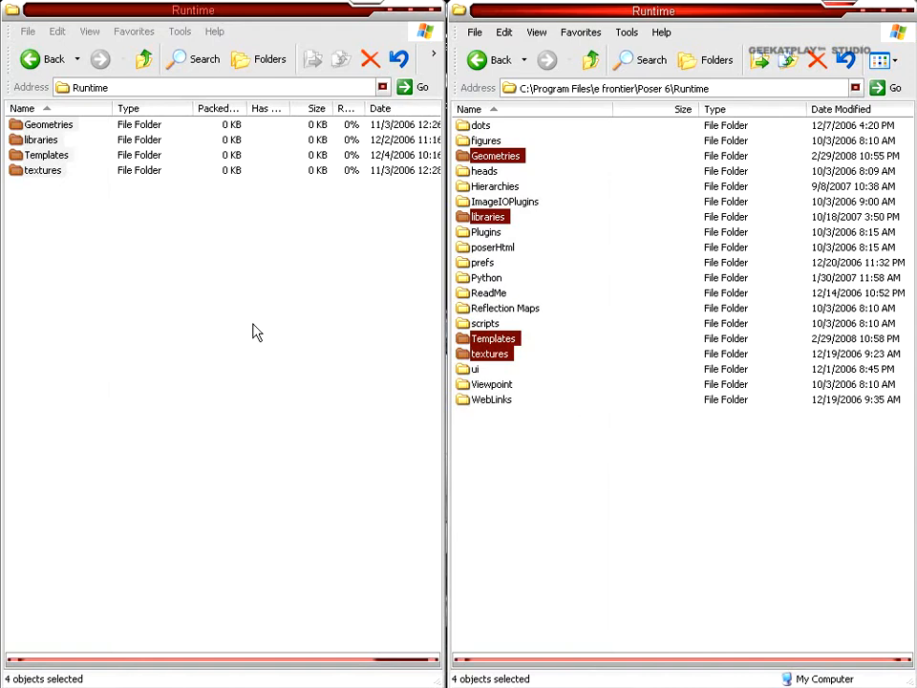
# Step: Examine the archive's Runtime folder structure down to the Alien Business props files, and return to its libraries folder
pyautogui.click(275, 229)
pyautogui.click(141, 62)
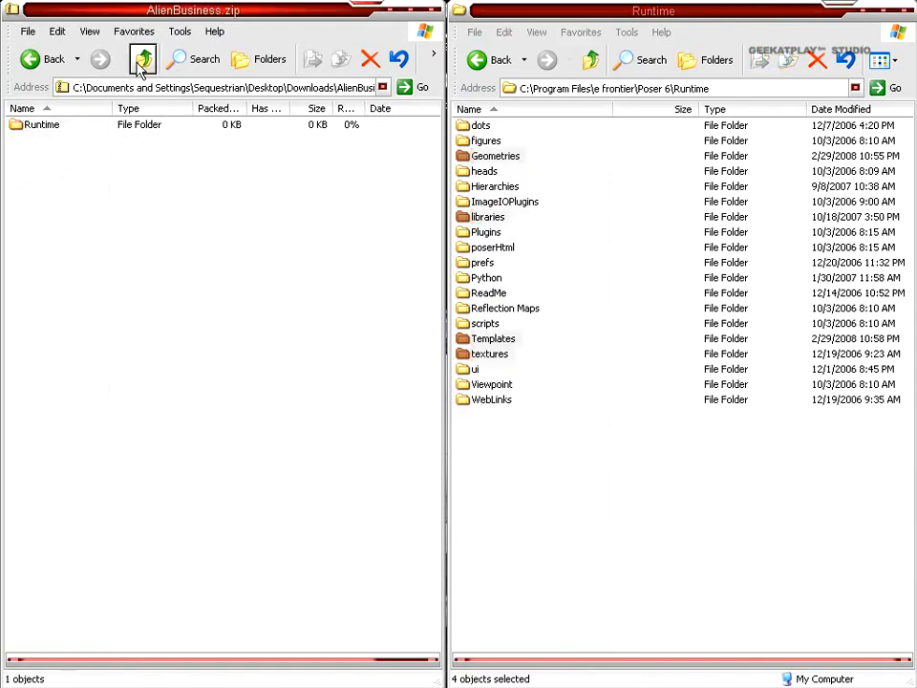
pyautogui.click(142, 61)
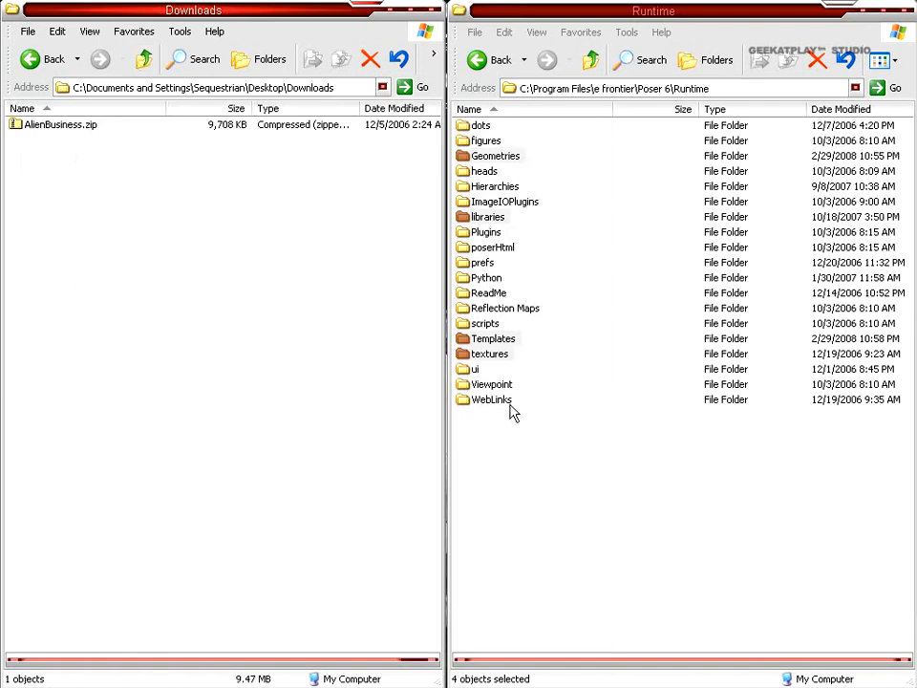
pyautogui.doubleClick(48, 126)
pyautogui.doubleClick(47, 127)
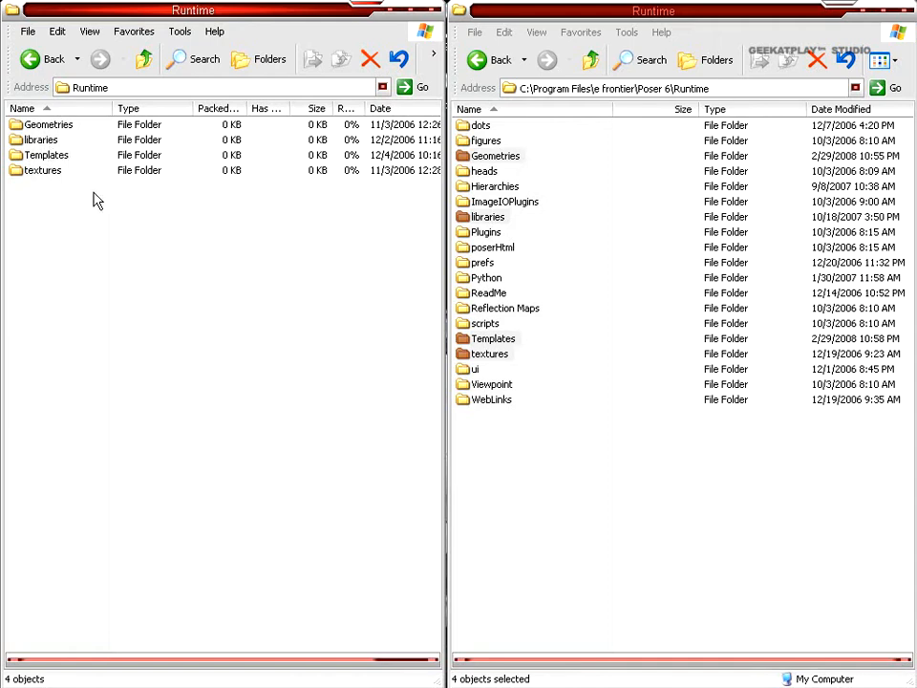
pyautogui.doubleClick(53, 140)
pyautogui.doubleClick(36, 155)
pyautogui.doubleClick(82, 128)
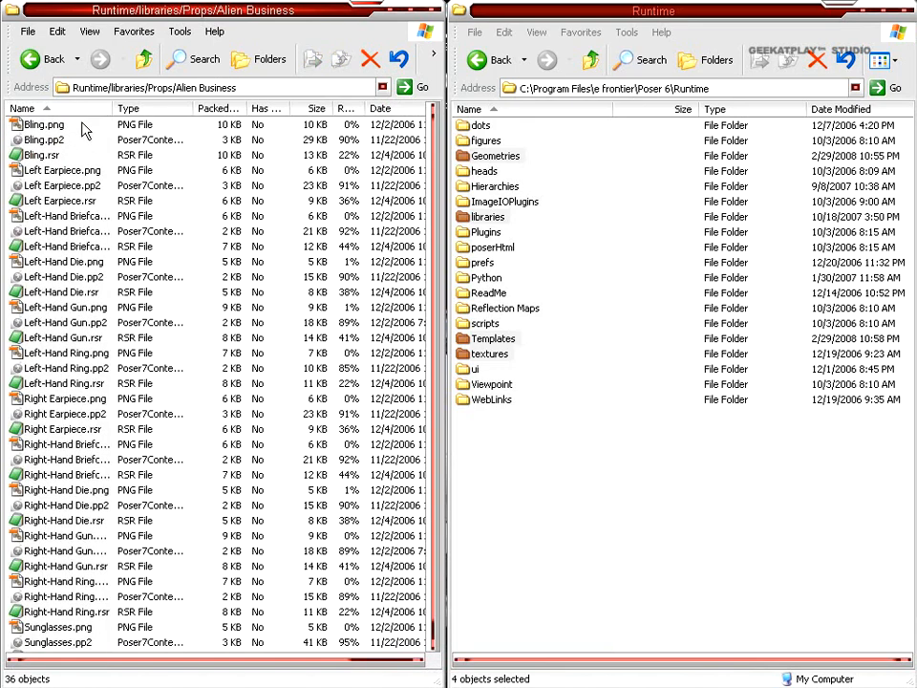
pyautogui.click(142, 62)
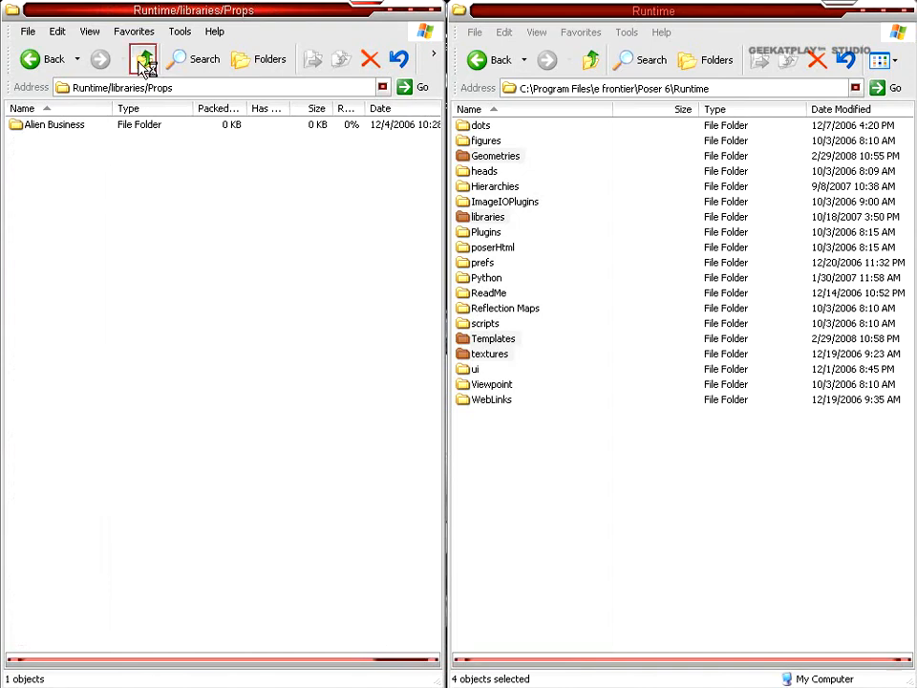
pyautogui.click(143, 61)
# Step: Create a folder named "alien props" in Poser 6's Runtime folder and copy the archive's Runtime folder into it
pyautogui.rightClick(9, 251)
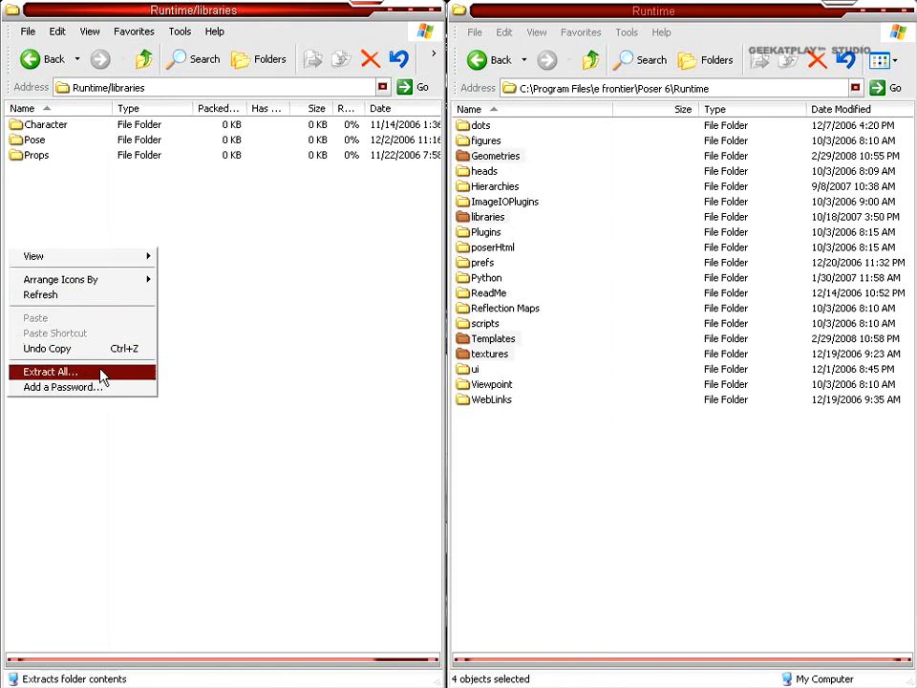
pyautogui.rightClick(480, 457)
pyautogui.moveTo(551, 603)
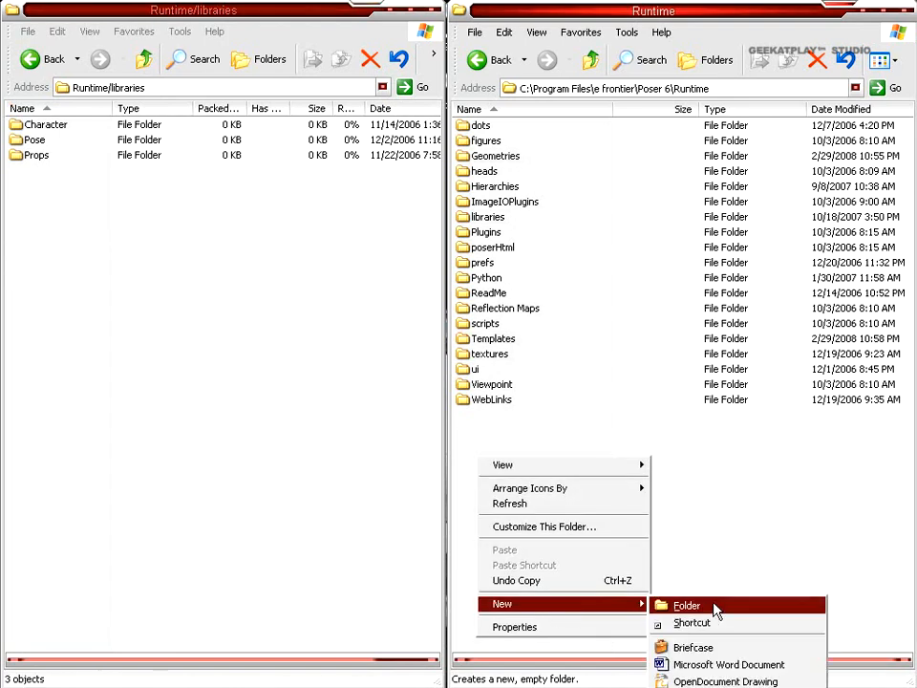
pyautogui.click(702, 606)
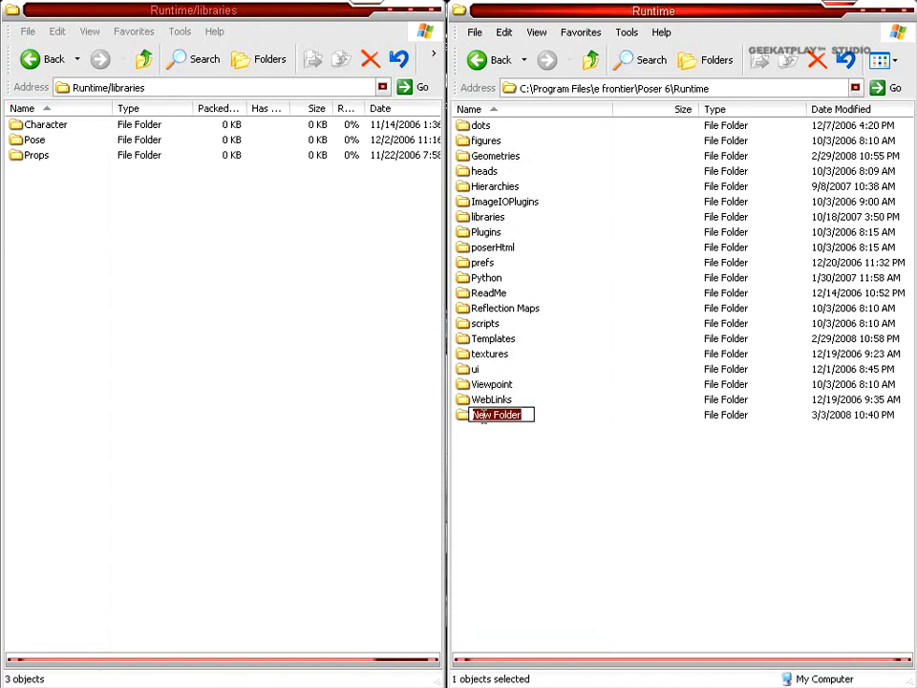
pyautogui.write('al')
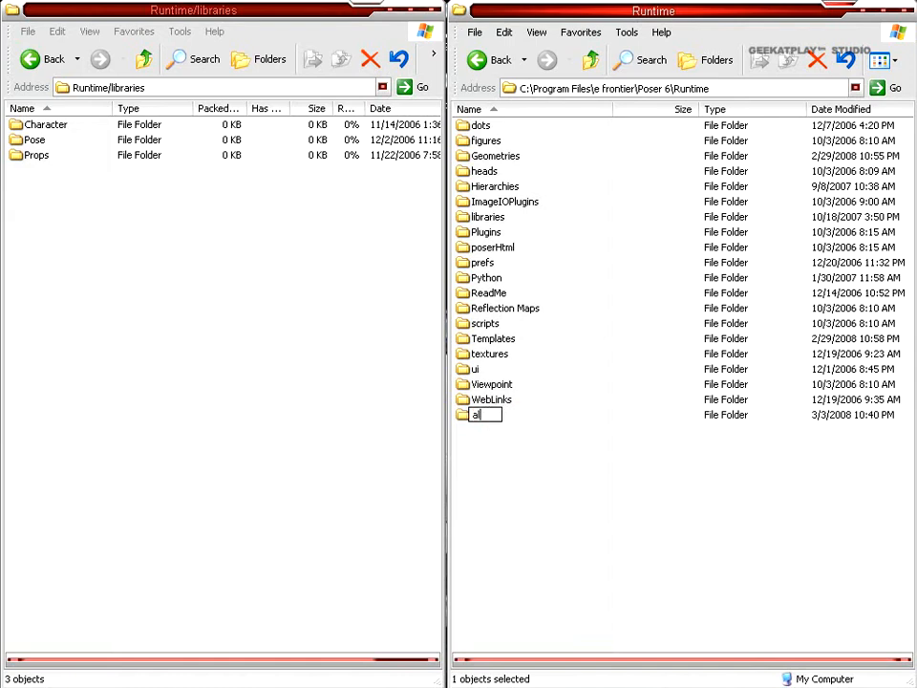
pyautogui.write('ien props')
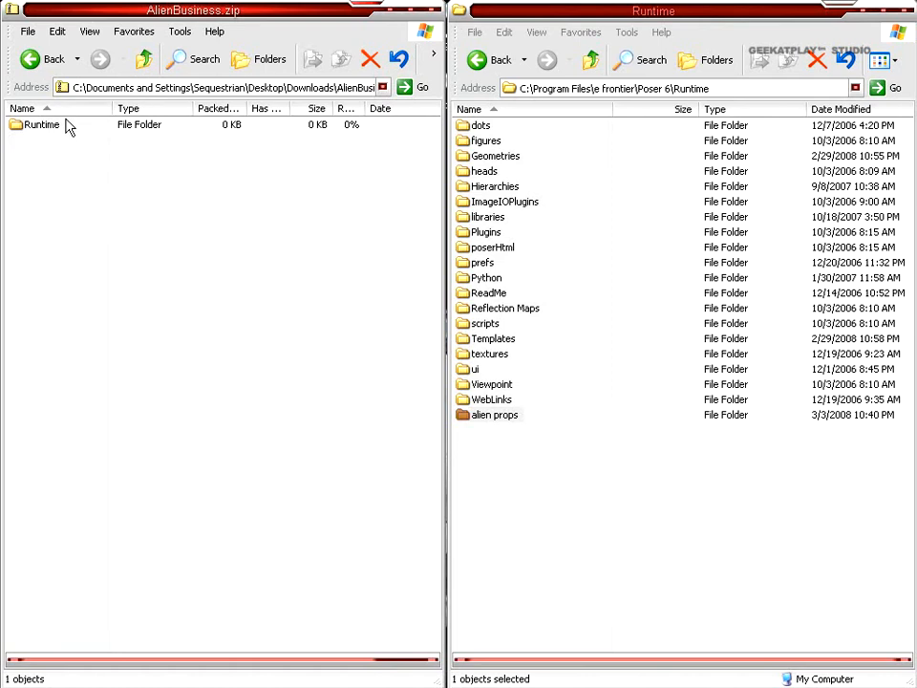
pyautogui.moveTo(23, 125); pyautogui.dragTo(490, 424)
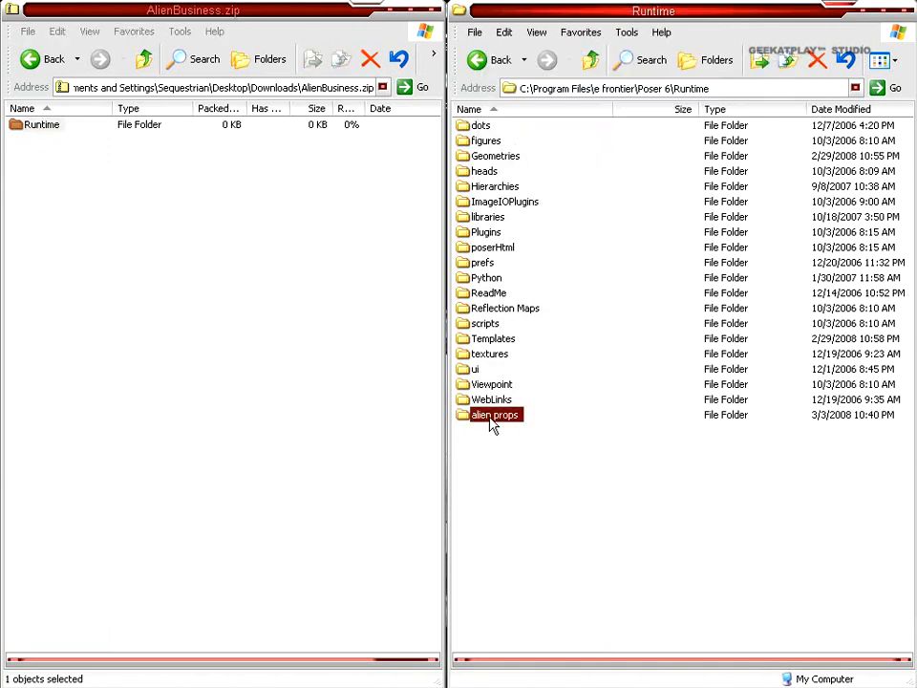
# Step: Delete the Figures folder from Geometries\ToyKult inside the Runtime folder of alien props, after checking its contents
pyautogui.doubleClick(492, 416)
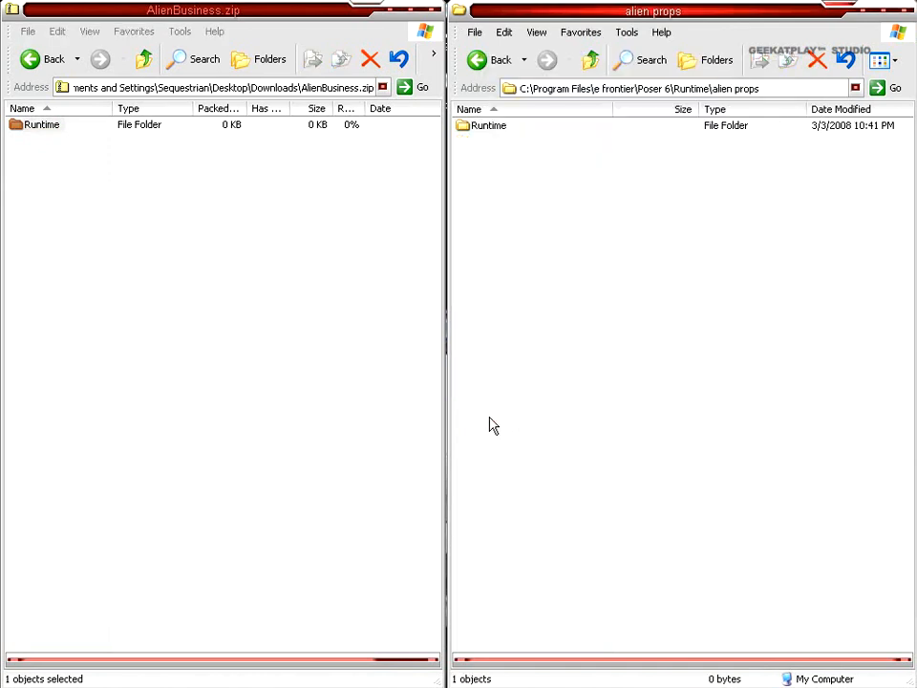
pyautogui.doubleClick(482, 129)
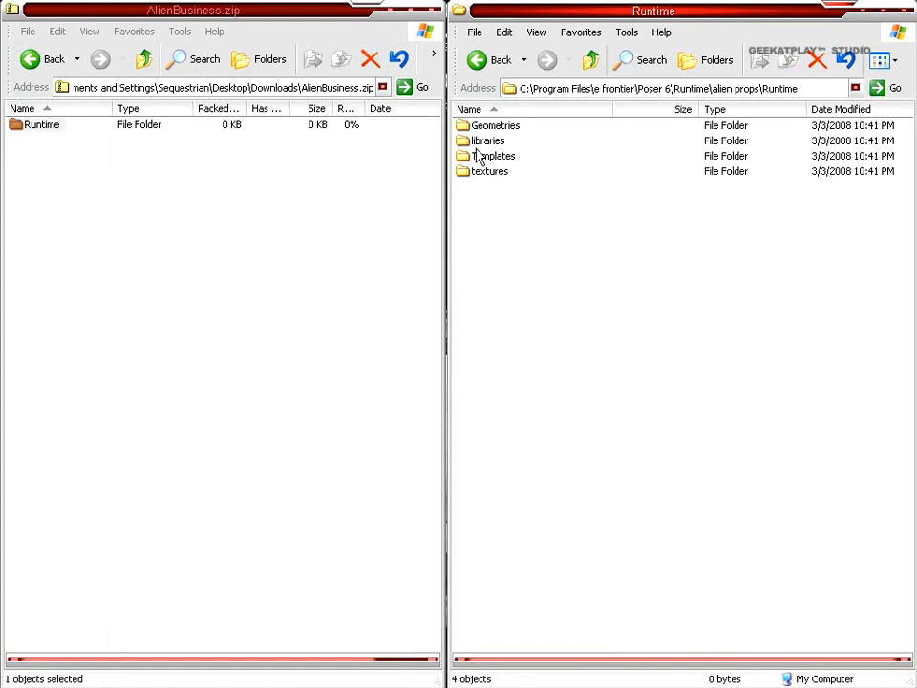
pyautogui.doubleClick(495, 129)
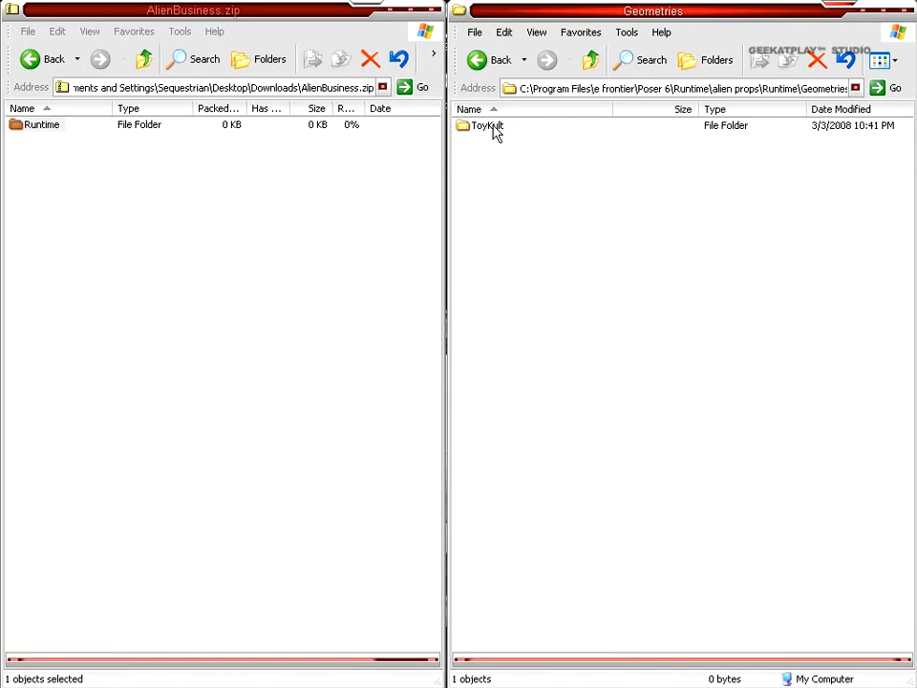
pyautogui.doubleClick(493, 130)
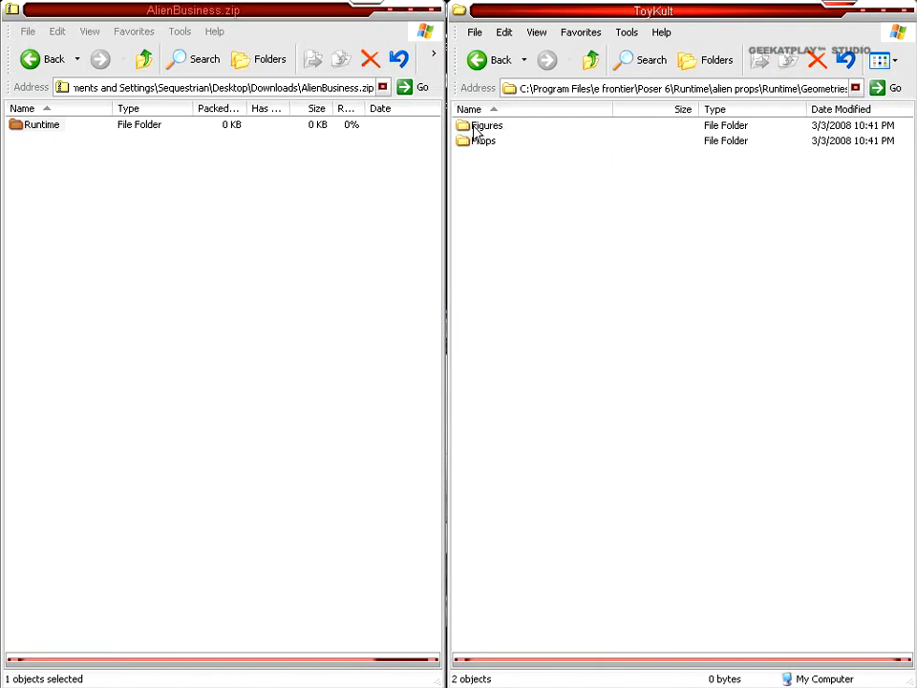
pyautogui.doubleClick(485, 133)
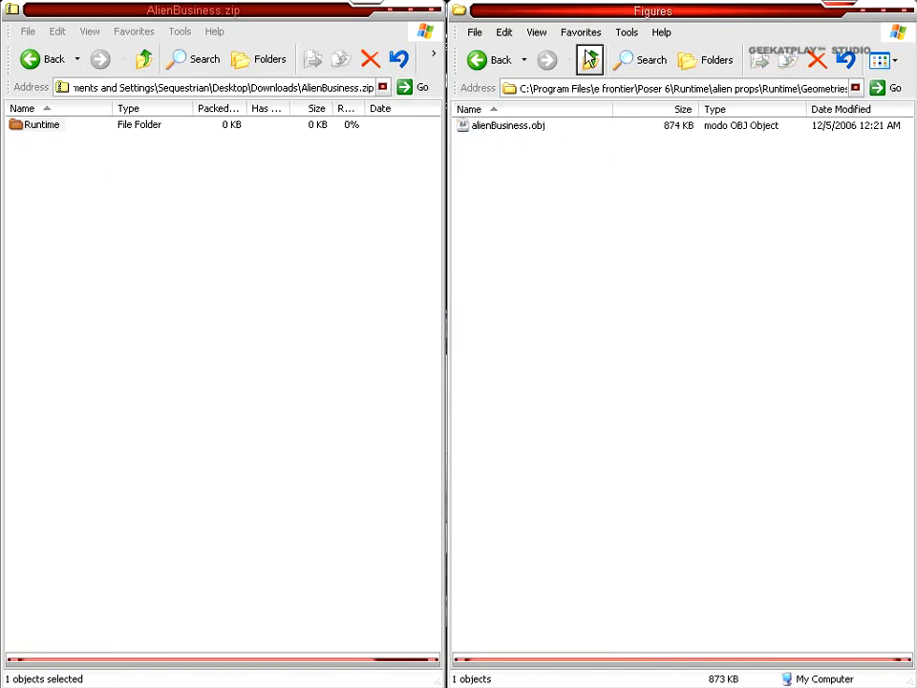
pyautogui.click(591, 59)
pyautogui.click(492, 129)
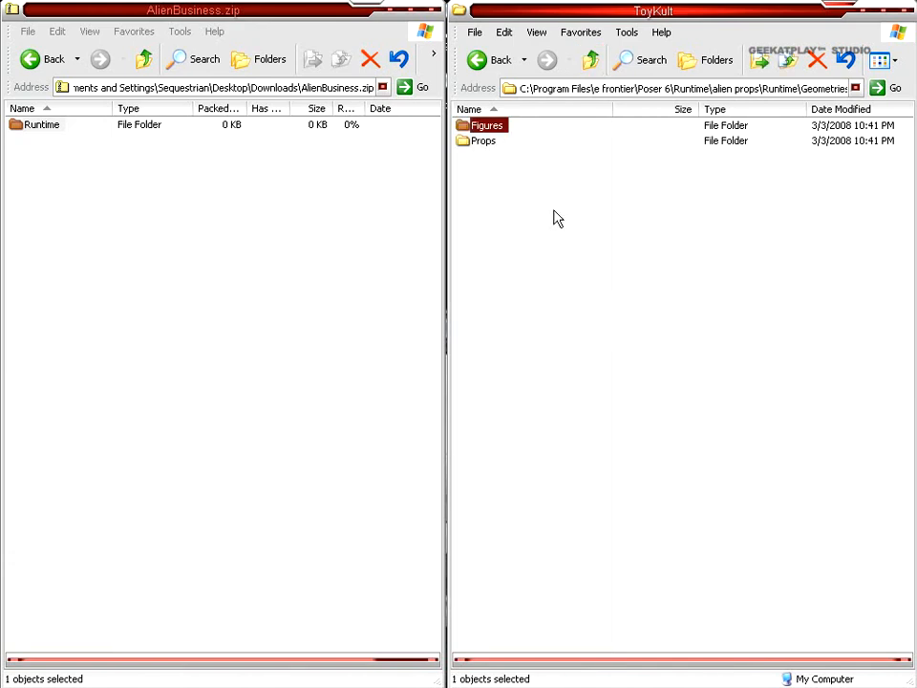
pyautogui.press('Delete')
pyautogui.press('Return')
# Step: Review the object files in ToyKult's Props folder and return to the Runtime folder inside alien props
pyautogui.click(471, 128)
pyautogui.doubleClick(471, 128)
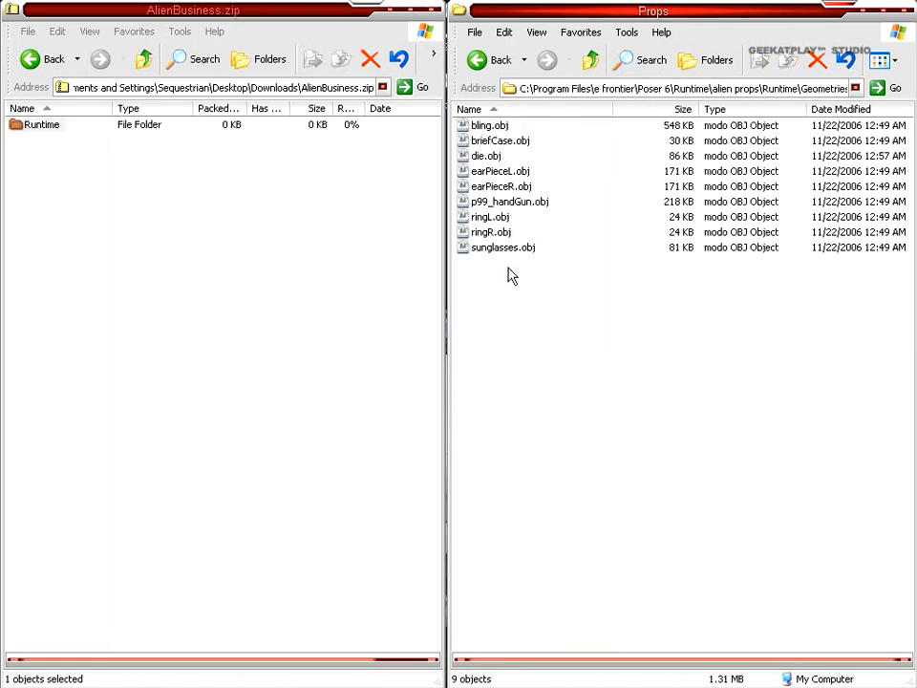
pyautogui.click(588, 62)
pyautogui.click(588, 61)
pyautogui.click(589, 61)
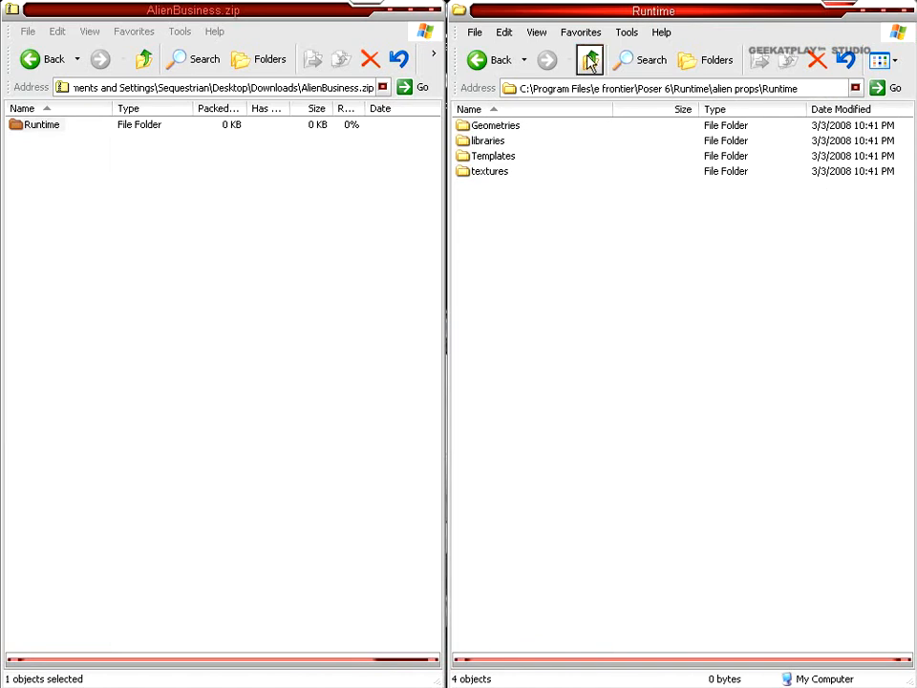
# Step: Delete the Character folder from the libraries folder of the alien props runtime
pyautogui.doubleClick(489, 142)
pyautogui.hotkey('alt', 'Tab')
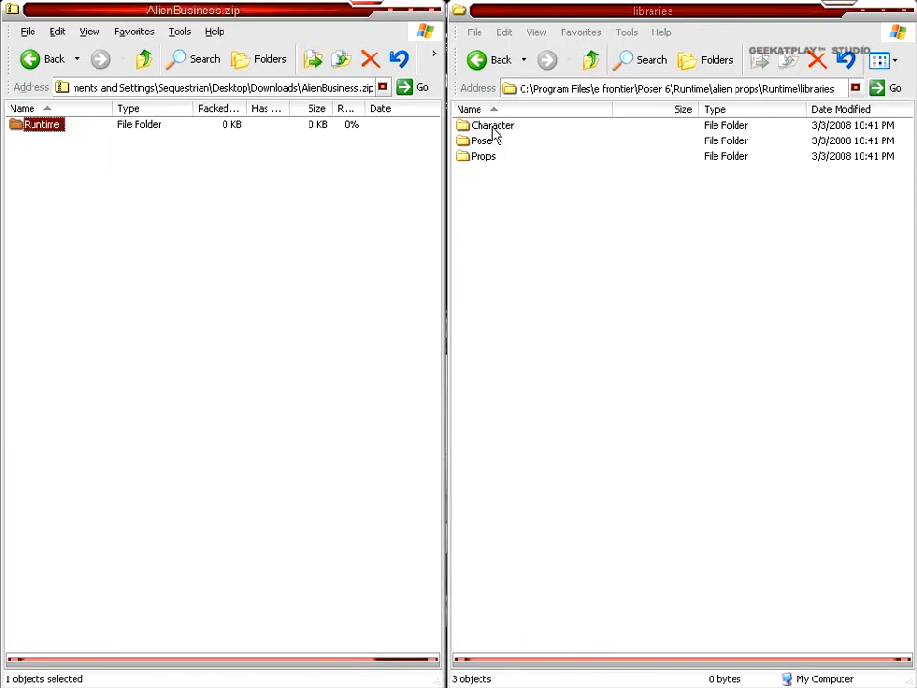
pyautogui.doubleClick(493, 127)
pyautogui.click(577, 60)
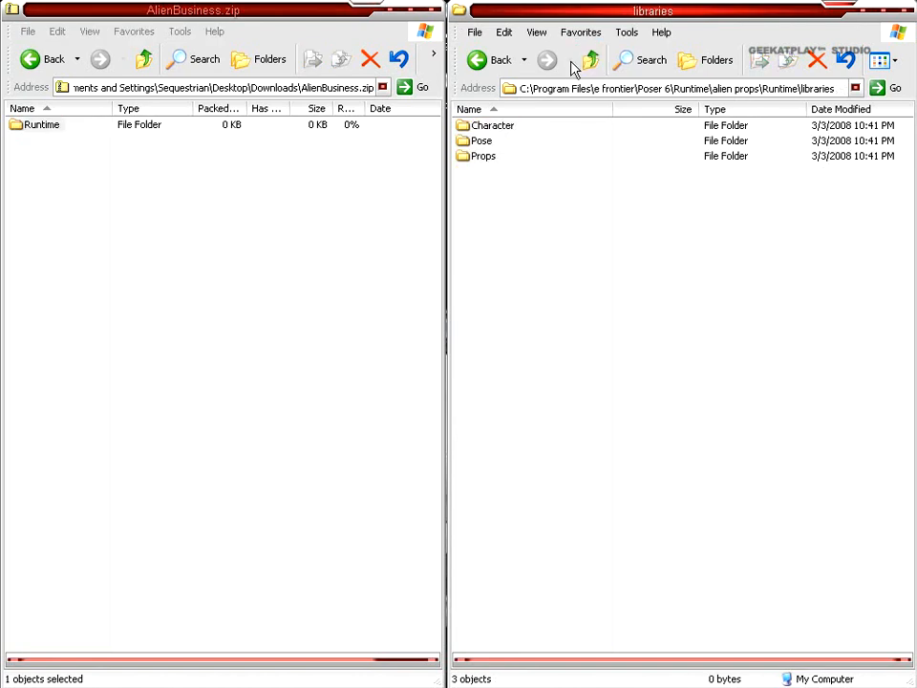
pyautogui.click(487, 127)
pyautogui.press('Delete')
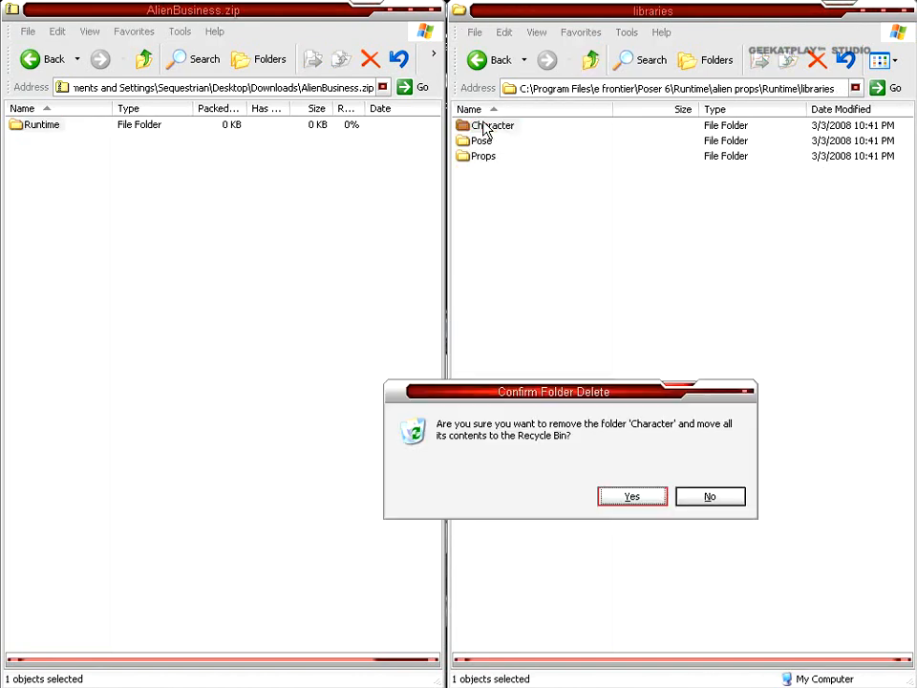
pyautogui.click(640, 492)
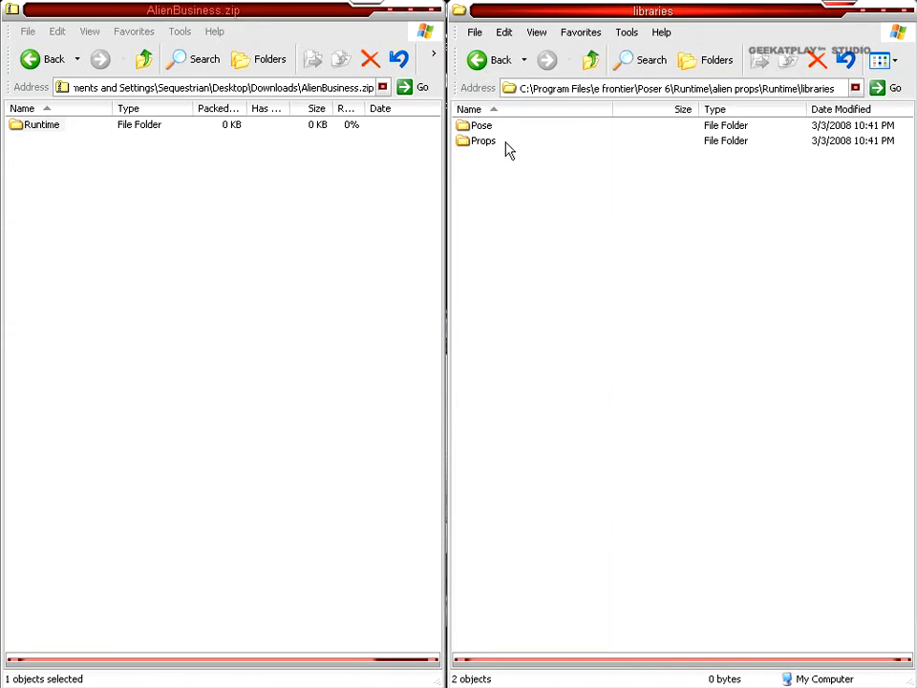
# Step: Check the Alien Business files in the Pose folder, and delete the Pose folder from the alien props libraries
pyautogui.click(480, 128)
pyautogui.doubleClick(480, 128)
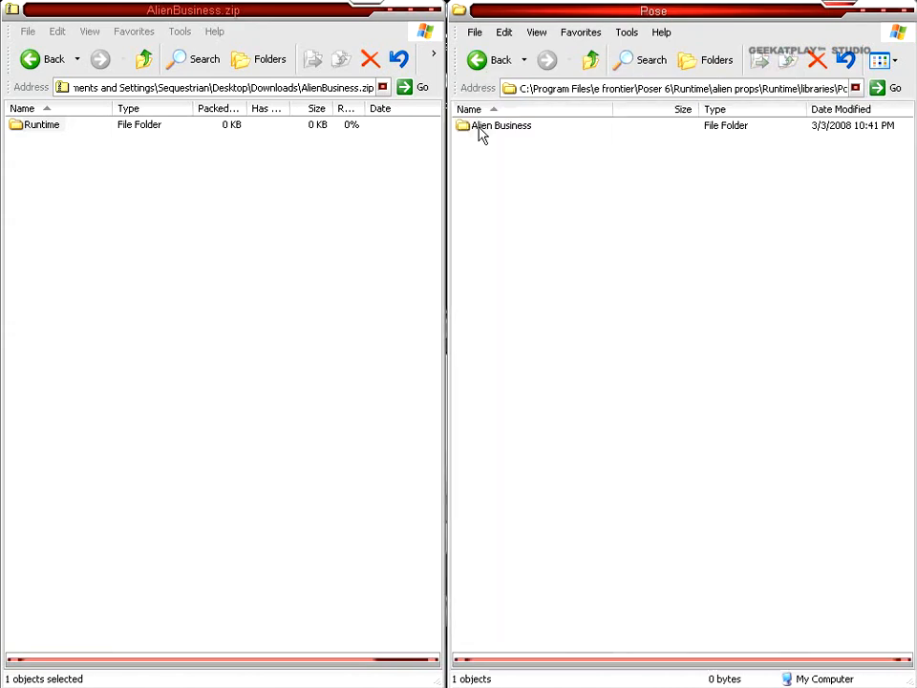
pyautogui.doubleClick(487, 129)
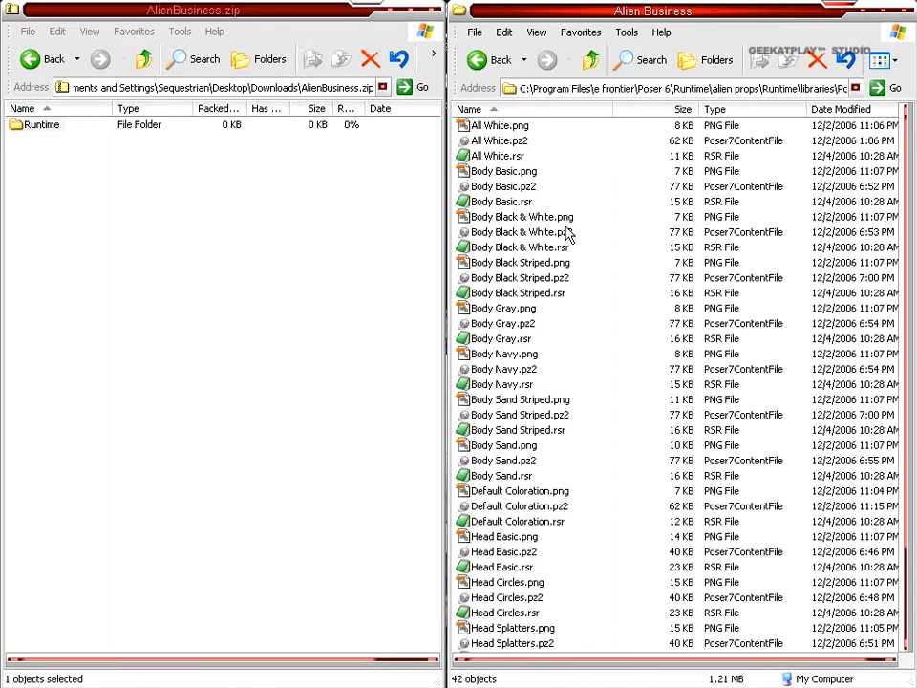
pyautogui.scroll(-3, 566, 233)
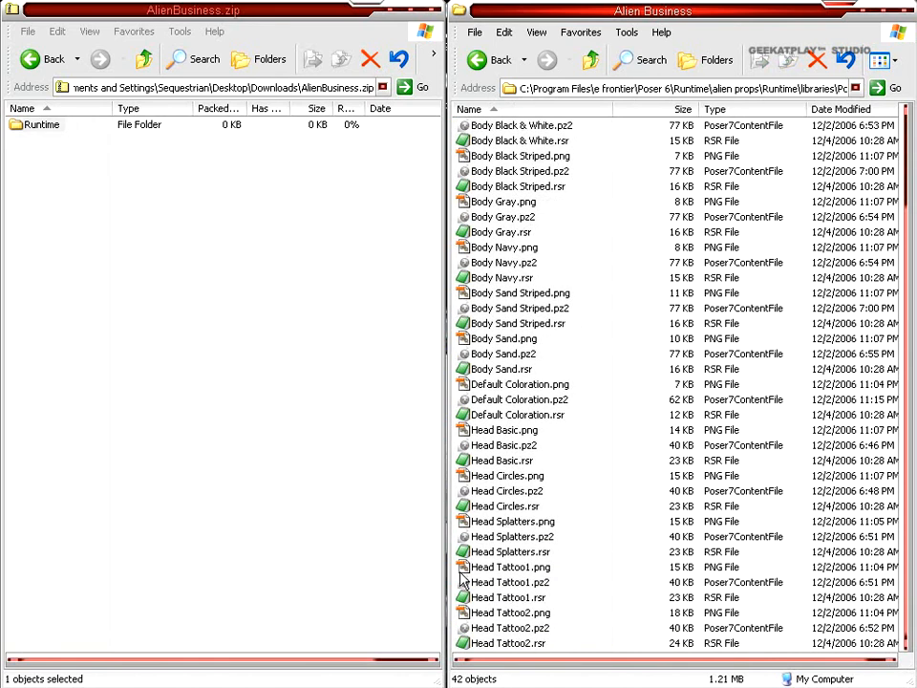
pyautogui.scroll(3, 526, 552)
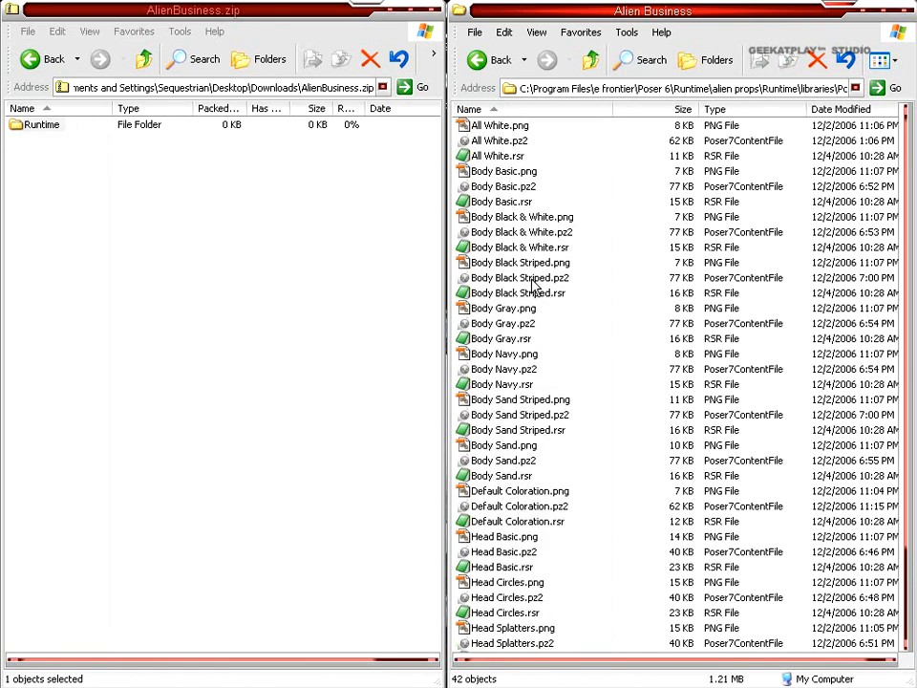
pyautogui.click(591, 61)
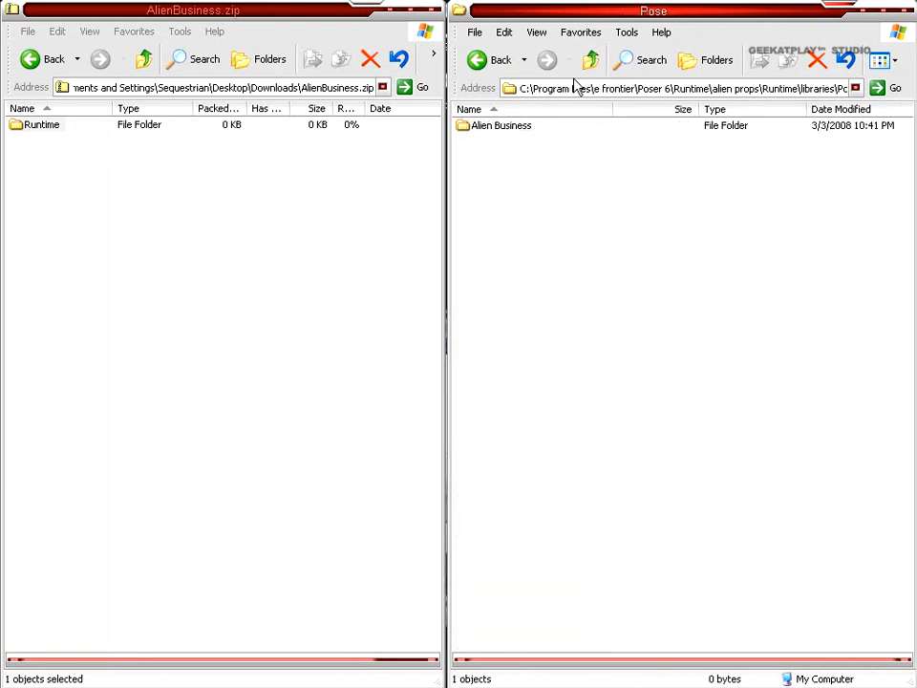
pyautogui.click(591, 60)
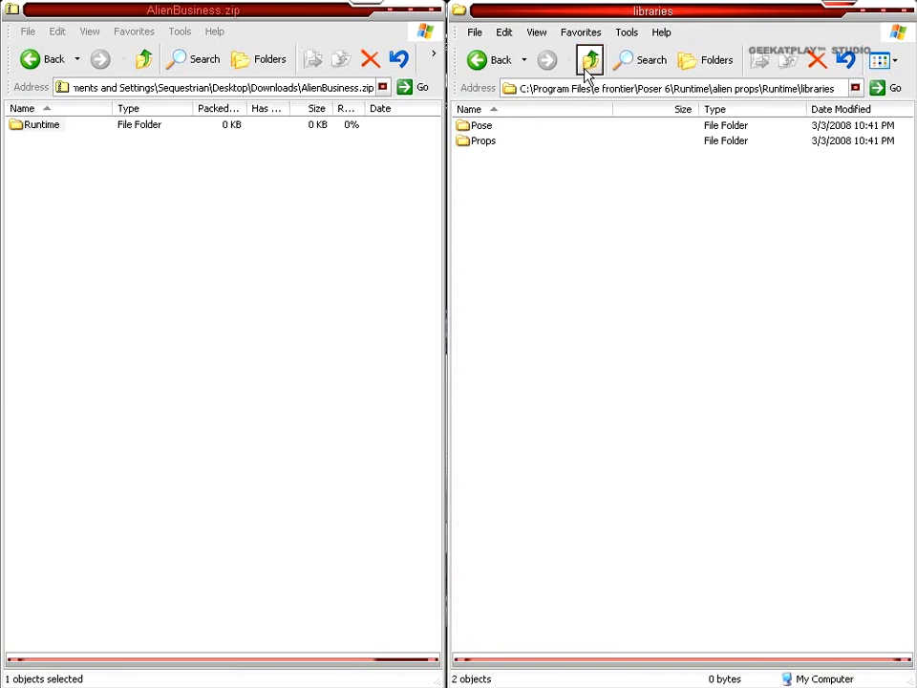
pyautogui.click(476, 132)
pyautogui.press('Delete')
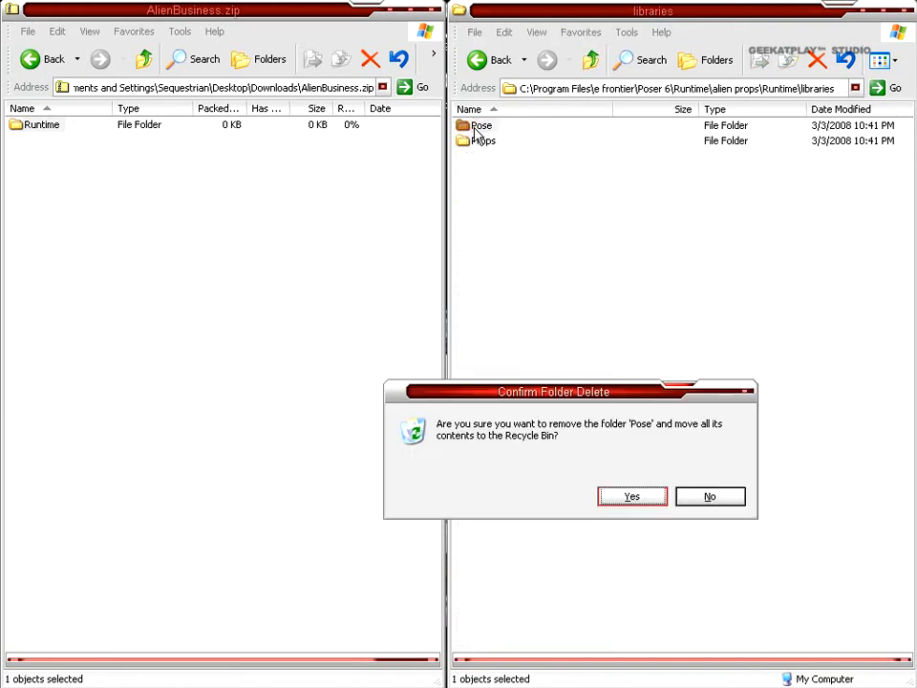
pyautogui.press('Return')
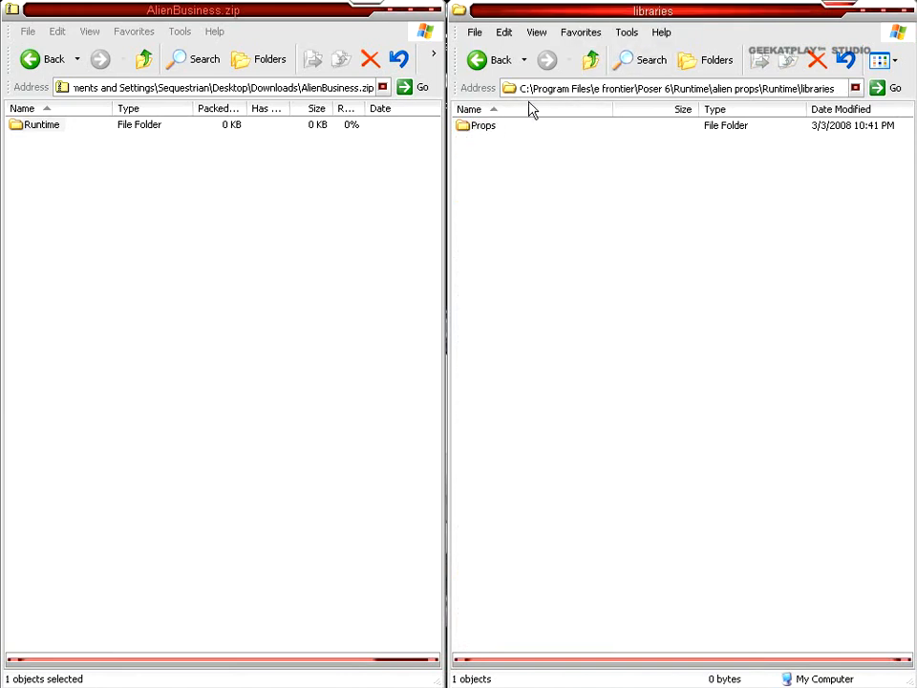
# Step: Review the Alien Business prop files under libraries\Props and return to the Runtime folder inside alien props
pyautogui.doubleClick(482, 134)
pyautogui.doubleClick(484, 132)
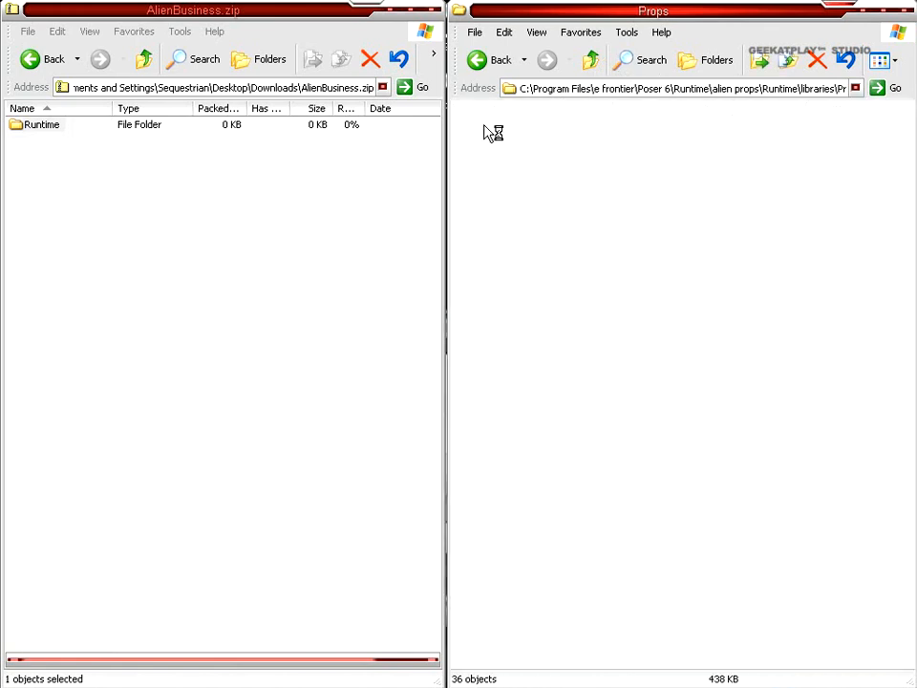
pyautogui.click(590, 61)
pyautogui.click(589, 60)
pyautogui.click(590, 61)
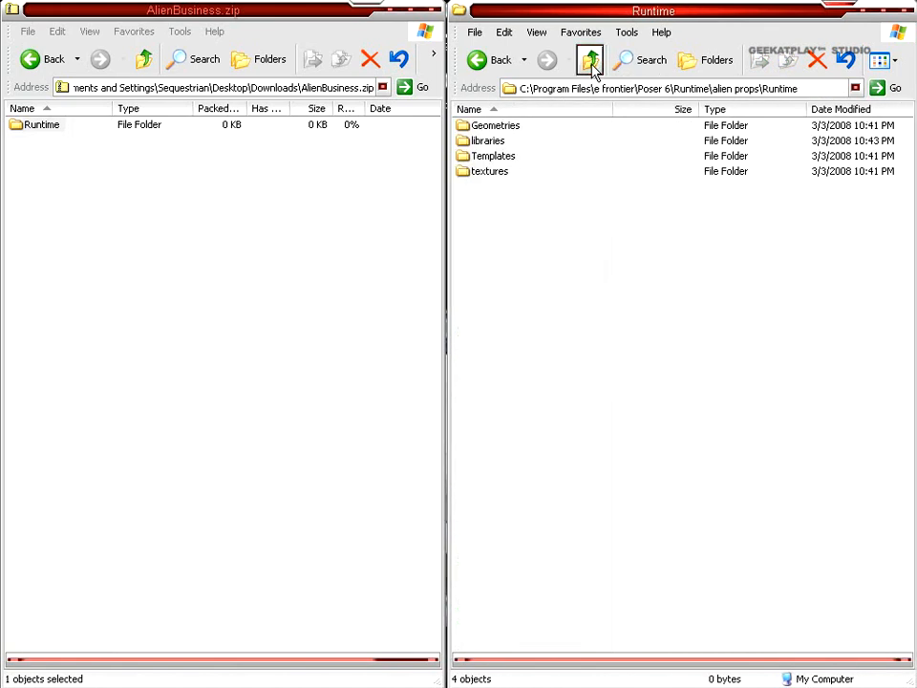
pyautogui.doubleClick(489, 140)
pyautogui.doubleClick(491, 134)
pyautogui.doubleClick(491, 134)
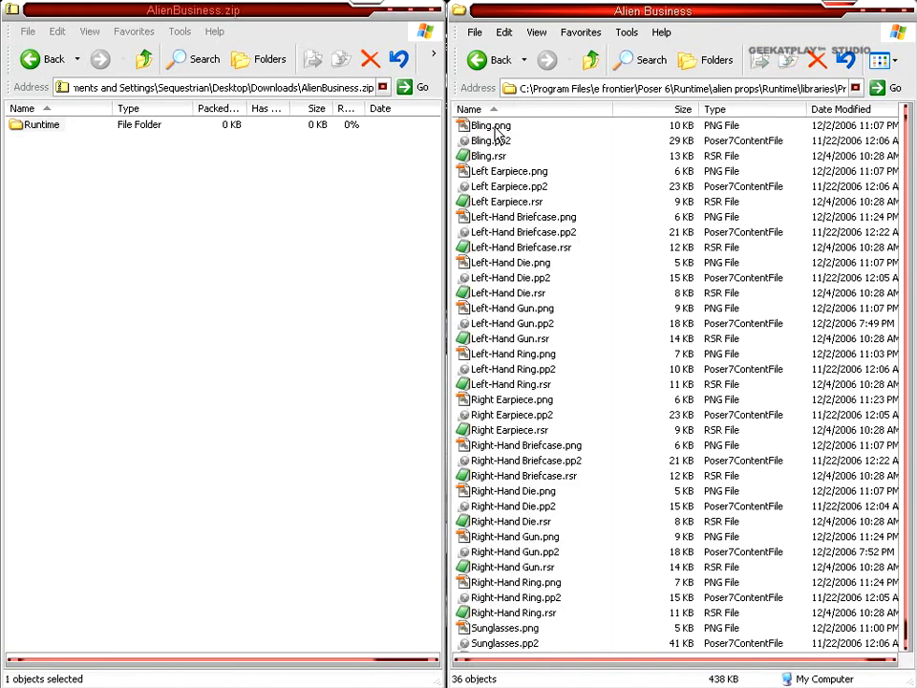
pyautogui.click(590, 60)
pyautogui.click(589, 59)
pyautogui.click(589, 60)
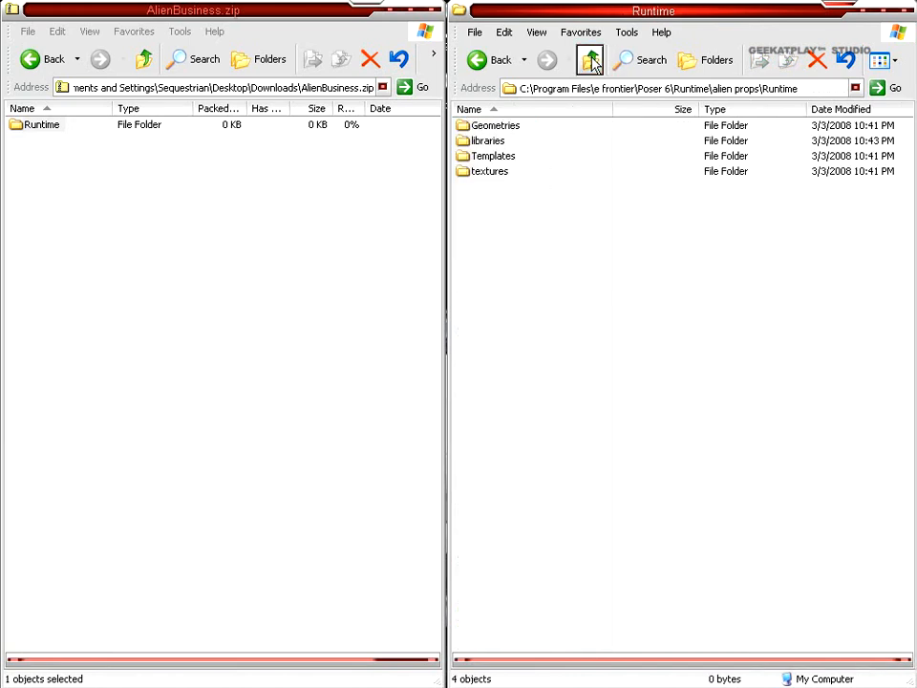
# Step: Delete the Templates folder from the Runtime folder of alien props
pyautogui.click(497, 161)
pyautogui.press('Delete')
pyautogui.press('Return')
# Step: In textures\ToyKult\AlienBusiness, delete all body and head textures from BDBlackM.jpg through HeadB.jpg, keeping only 99HandGunB.jpg
pyautogui.doubleClick(497, 161)
pyautogui.doubleClick(494, 129)
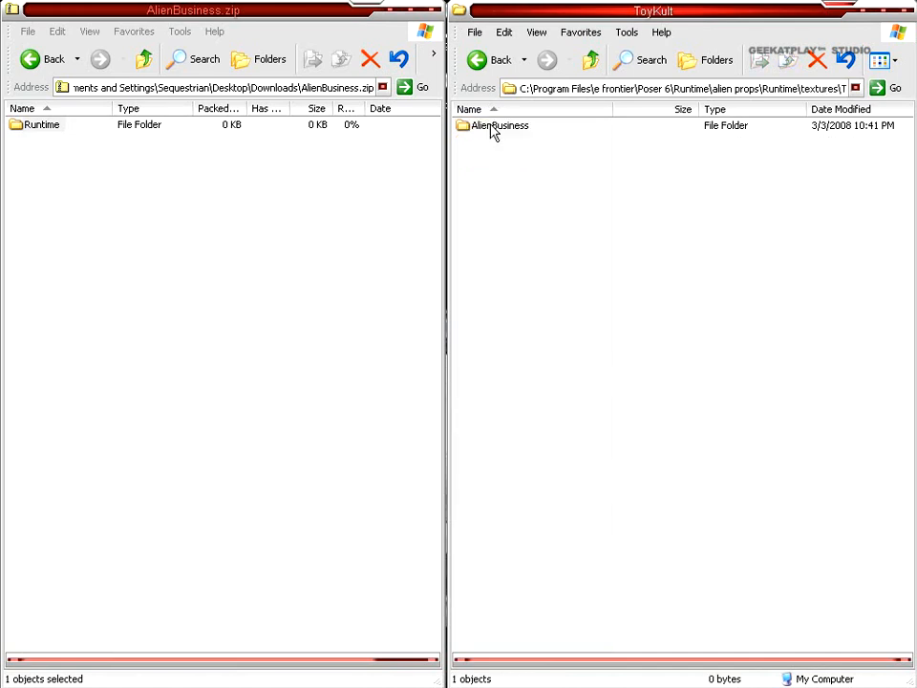
pyautogui.doubleClick(497, 130)
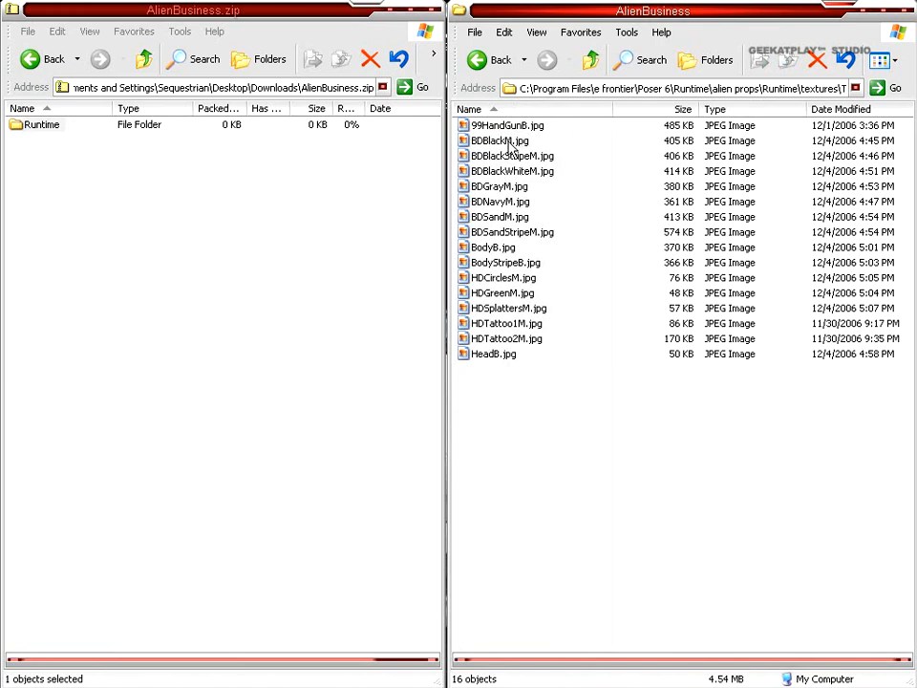
pyautogui.click(511, 144)
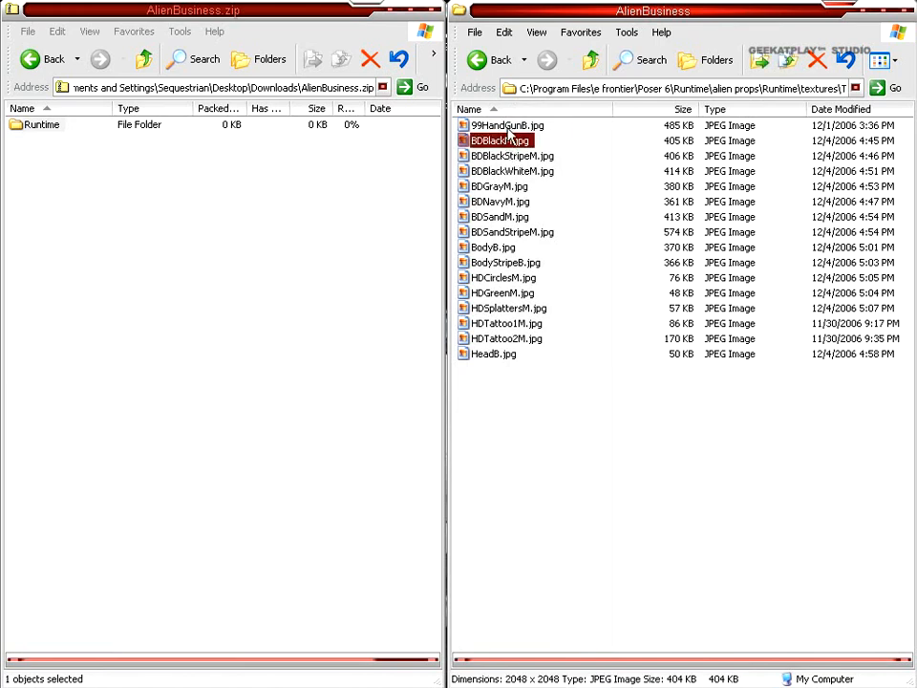
pyautogui.click(510, 130)
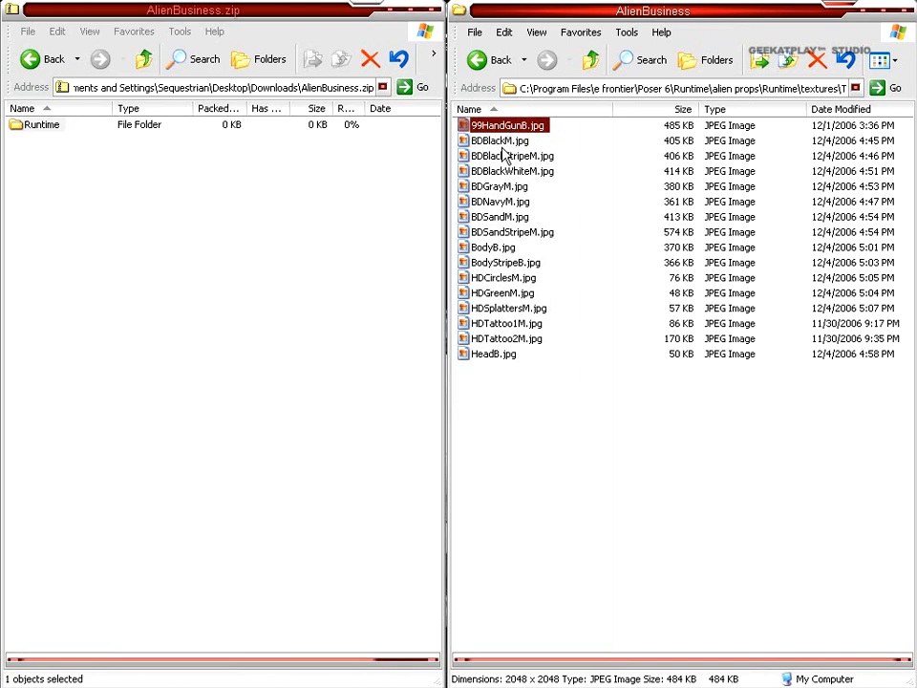
pyautogui.click(506, 142)
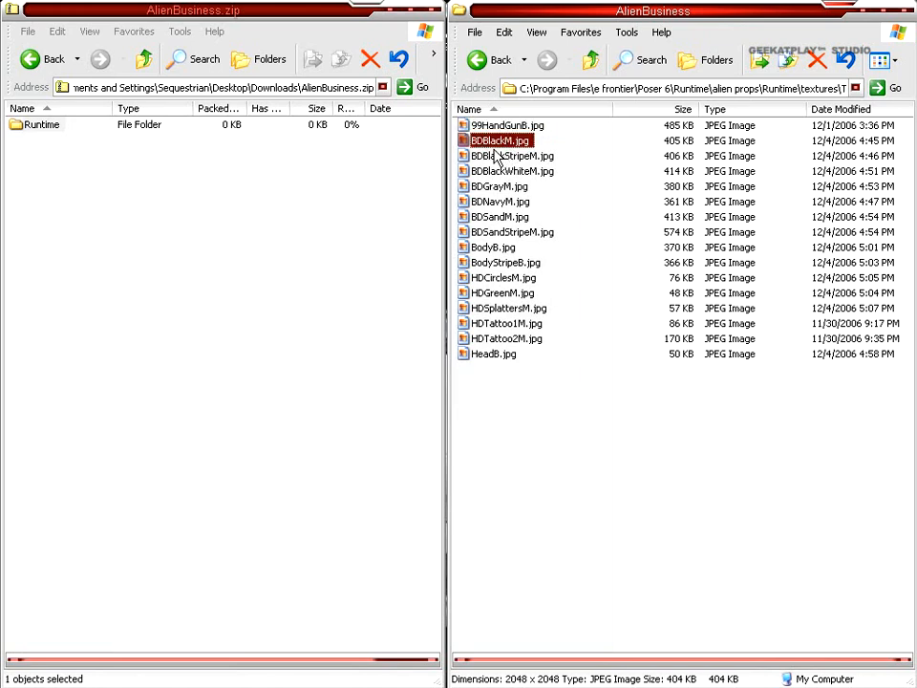
pyautogui.keyDown('ctrl'); pyautogui.click(499, 158); pyautogui.keyUp('ctrl')
pyautogui.keyDown('ctrl'); pyautogui.click(499, 173); pyautogui.keyUp('ctrl')
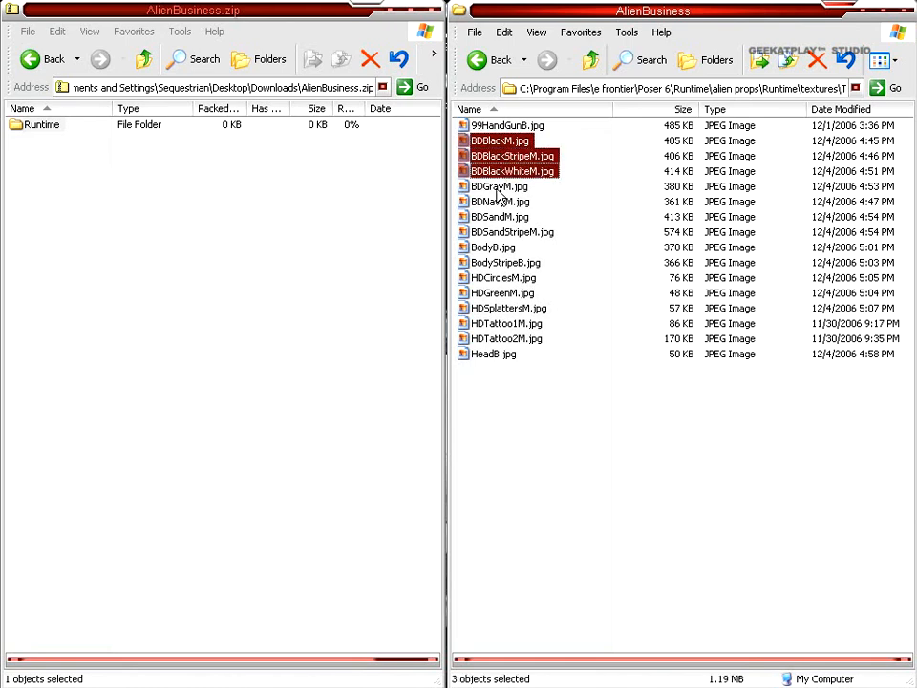
pyautogui.keyDown('ctrl'); pyautogui.click(497, 188); pyautogui.keyUp('ctrl')
pyautogui.keyDown('ctrl'); pyautogui.click(494, 203); pyautogui.keyUp('ctrl')
pyautogui.keyDown('ctrl'); pyautogui.click(495, 220); pyautogui.keyUp('ctrl')
pyautogui.keyDown('ctrl'); pyautogui.click(495, 222); pyautogui.keyUp('ctrl')
pyautogui.keyDown('ctrl'); pyautogui.click(494, 221); pyautogui.keyUp('ctrl')
pyautogui.keyDown('ctrl'); pyautogui.click(497, 232); pyautogui.keyUp('ctrl')
pyautogui.keyDown('ctrl'); pyautogui.click(495, 247); pyautogui.keyUp('ctrl')
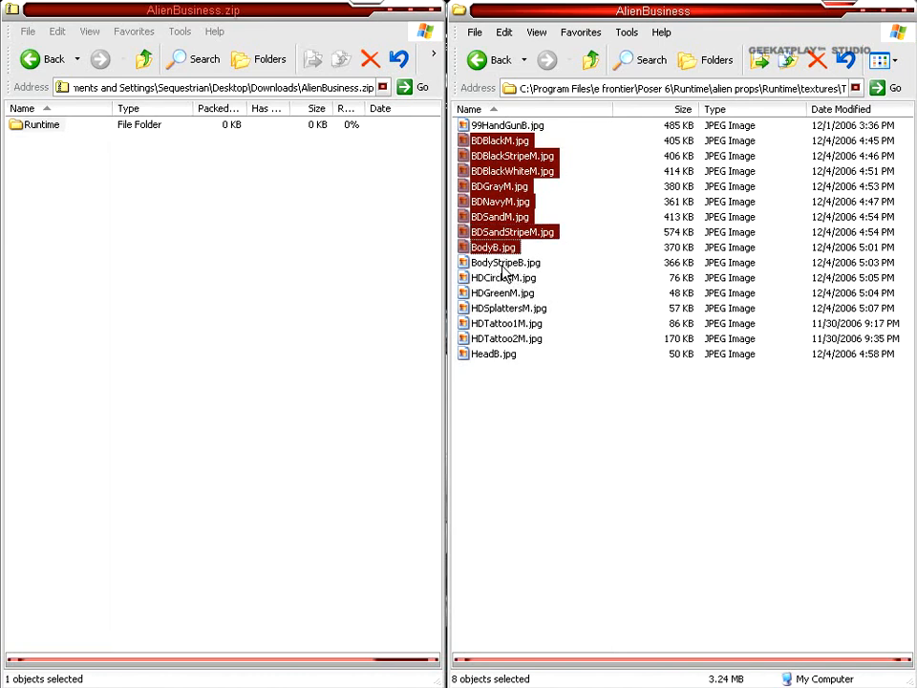
pyautogui.keyDown('ctrl'); pyautogui.click(501, 264); pyautogui.keyUp('ctrl')
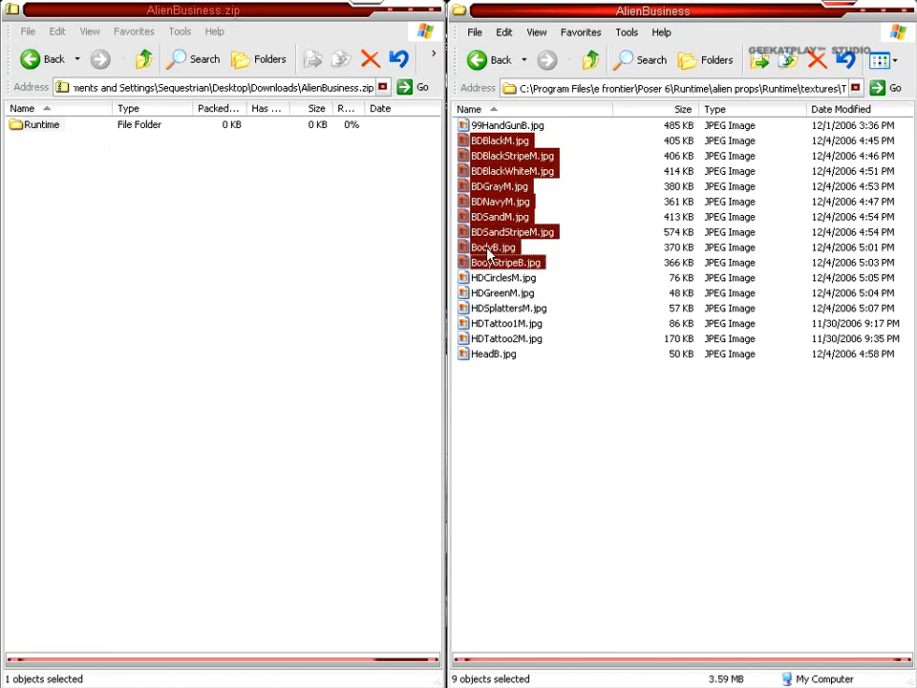
pyautogui.keyDown('ctrl'); pyautogui.click(493, 280); pyautogui.keyUp('ctrl')
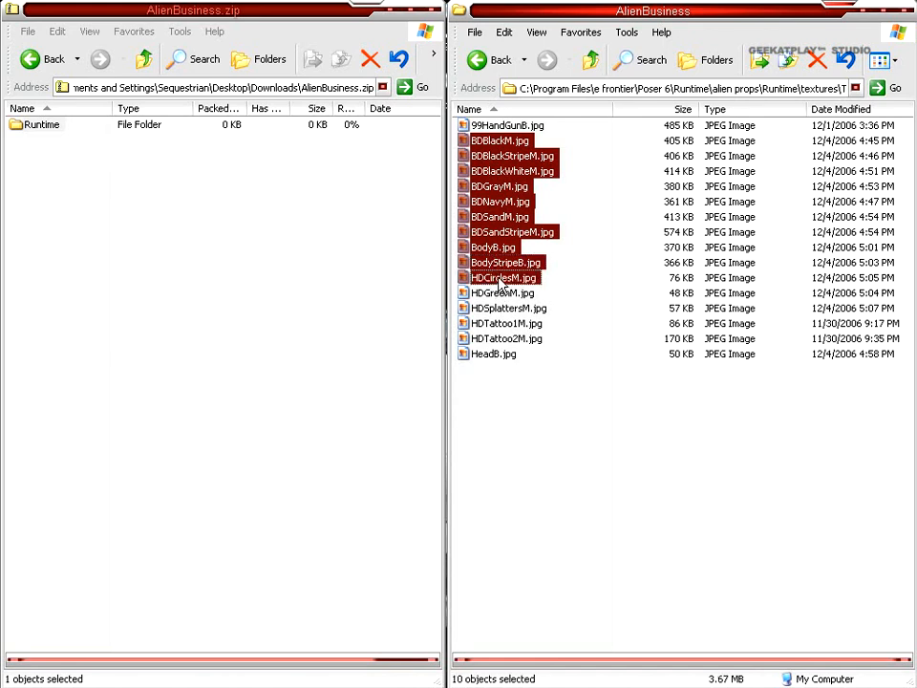
pyautogui.keyDown('ctrl'); pyautogui.click(494, 293); pyautogui.keyUp('ctrl')
pyautogui.keyDown('ctrl'); pyautogui.click(491, 308); pyautogui.keyUp('ctrl')
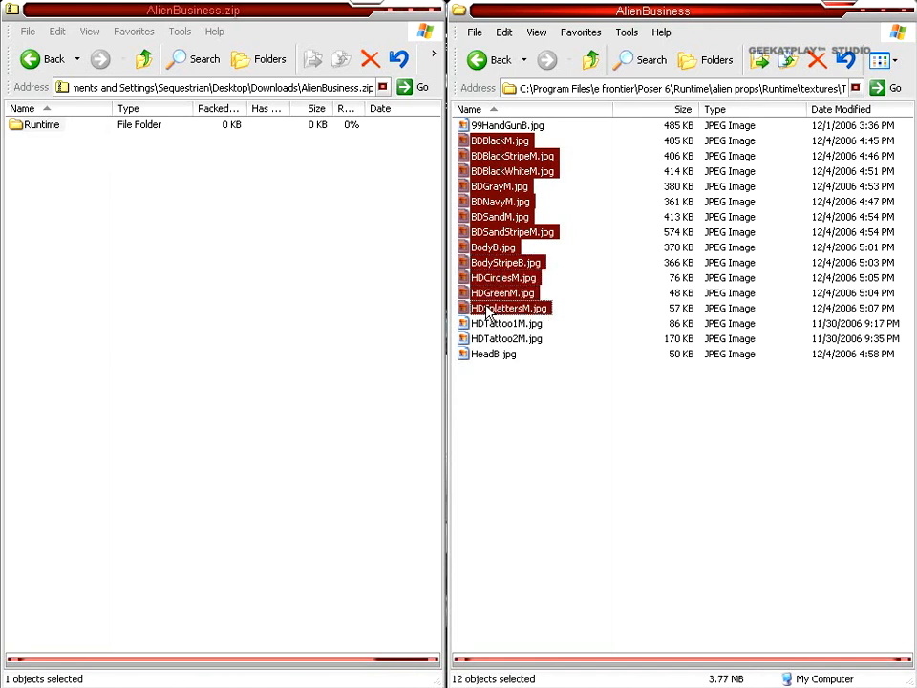
pyautogui.keyDown('ctrl'); pyautogui.click(490, 325); pyautogui.keyUp('ctrl')
pyautogui.keyDown('ctrl'); pyautogui.click(492, 339); pyautogui.keyUp('ctrl')
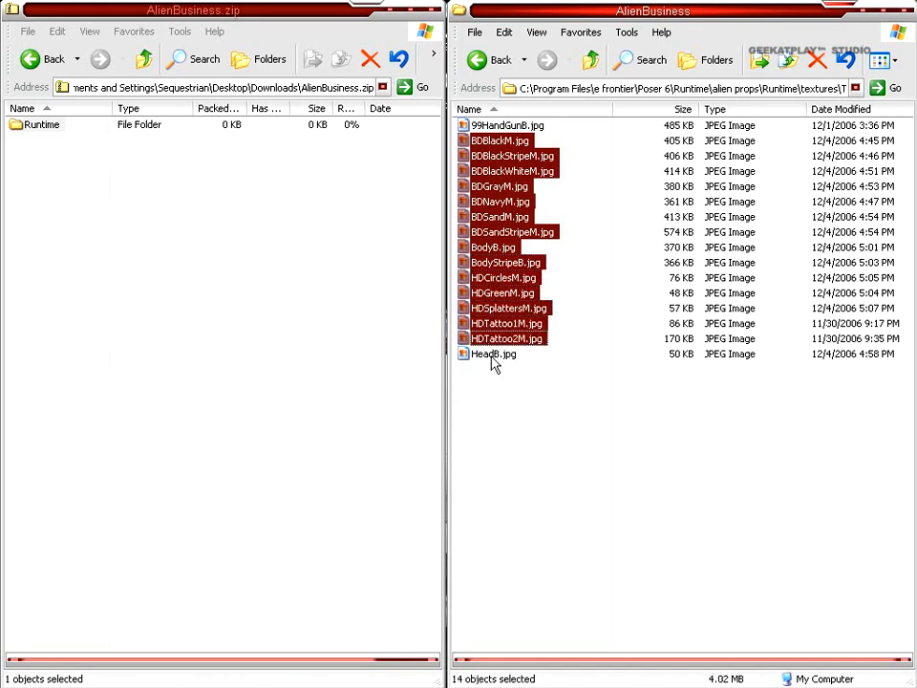
pyautogui.keyDown('ctrl'); pyautogui.click(491, 355); pyautogui.keyUp('ctrl')
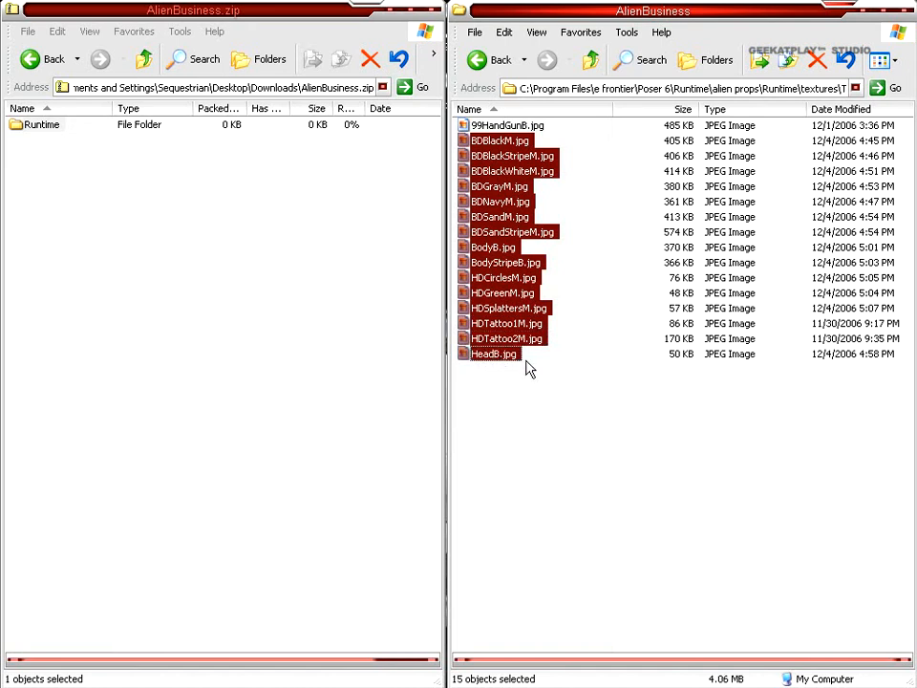
pyautogui.press('Delete')
pyautogui.press('Return')
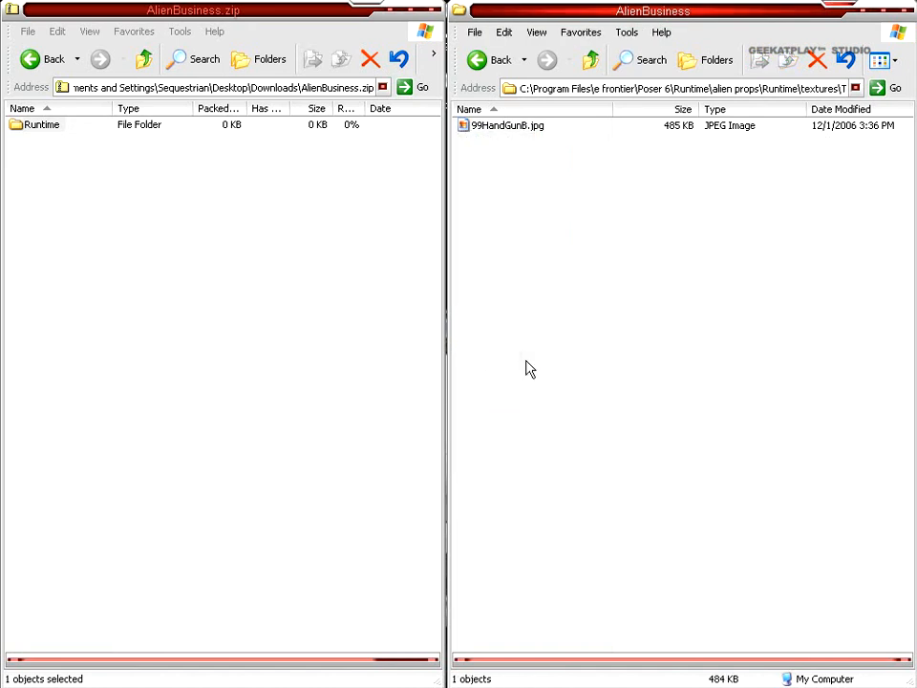
# Step: Return to Poser 6's main Runtime folder and compress the alien props folder into the archive "alien props.rar"
pyautogui.click(591, 63)
pyautogui.click(590, 63)
pyautogui.click(591, 63)
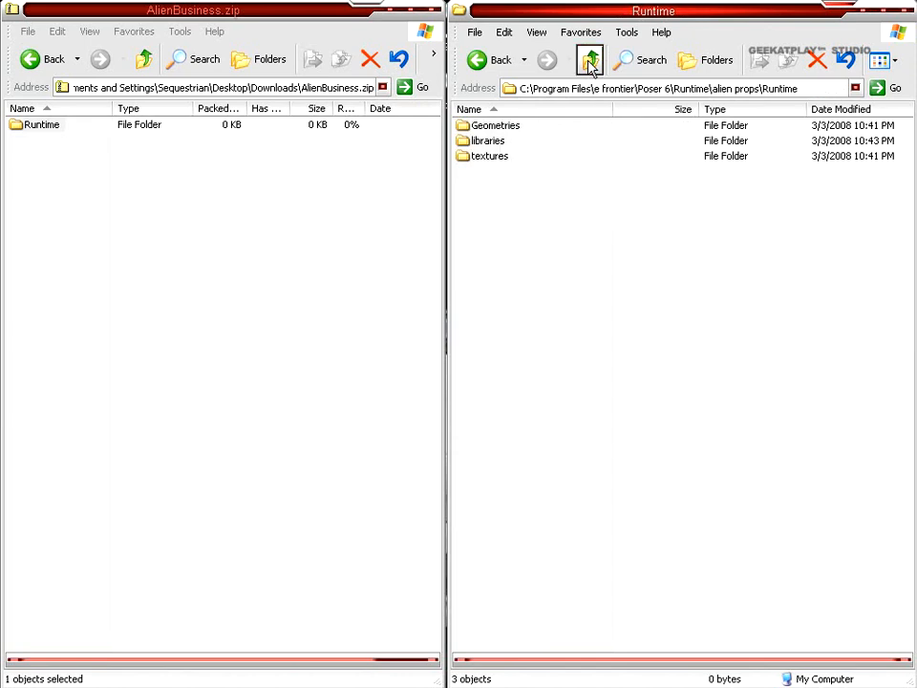
pyautogui.click(590, 63)
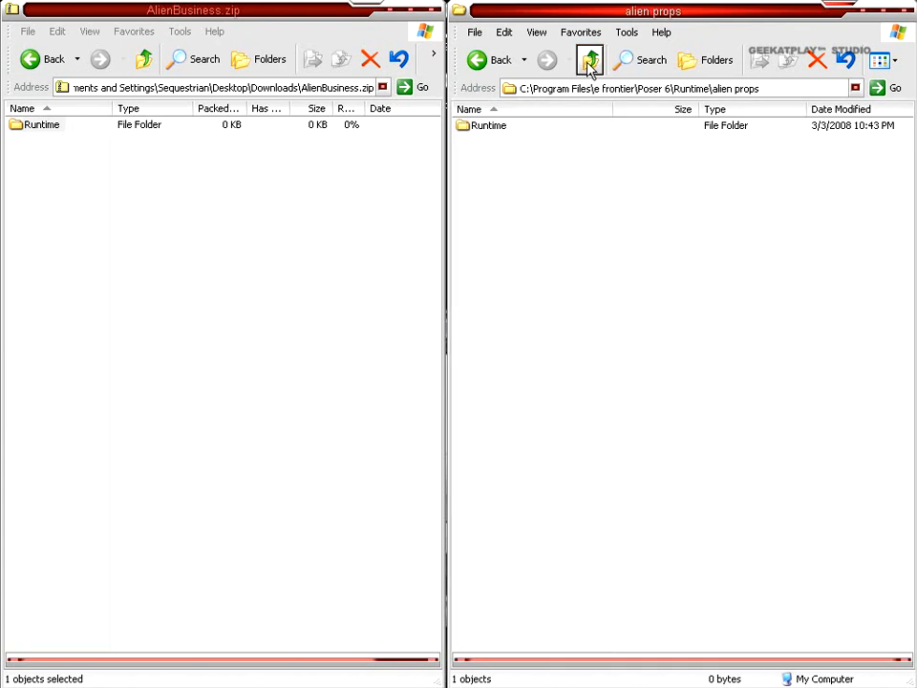
pyautogui.click(590, 63)
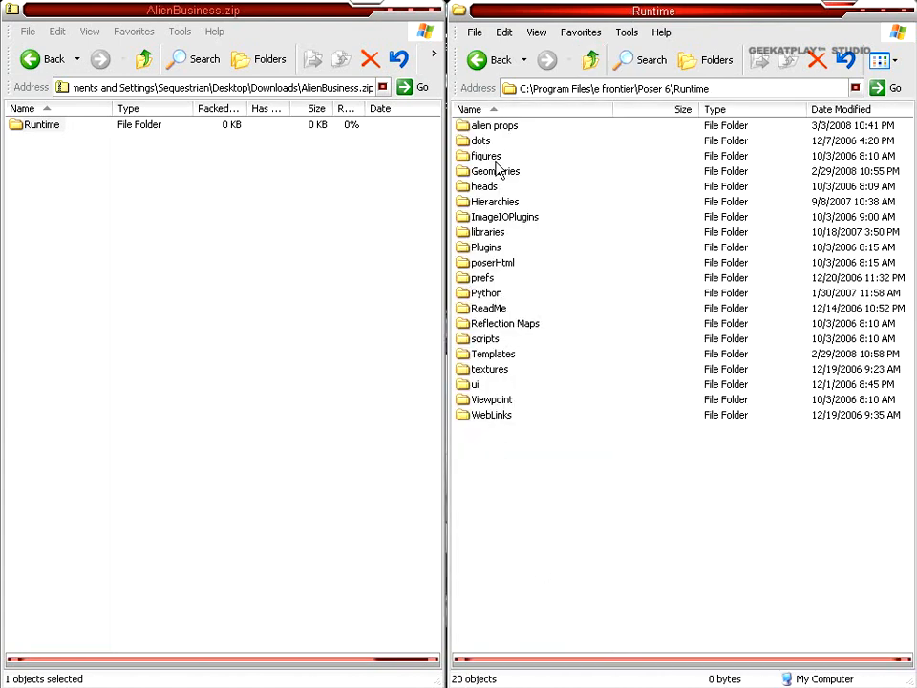
pyautogui.click(495, 126)
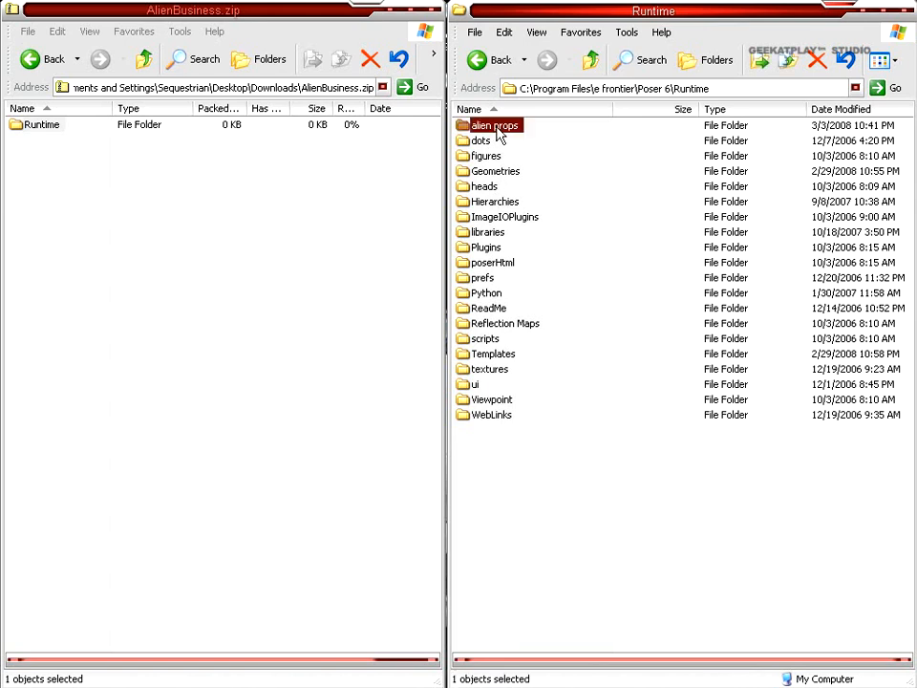
pyautogui.rightClick(495, 125)
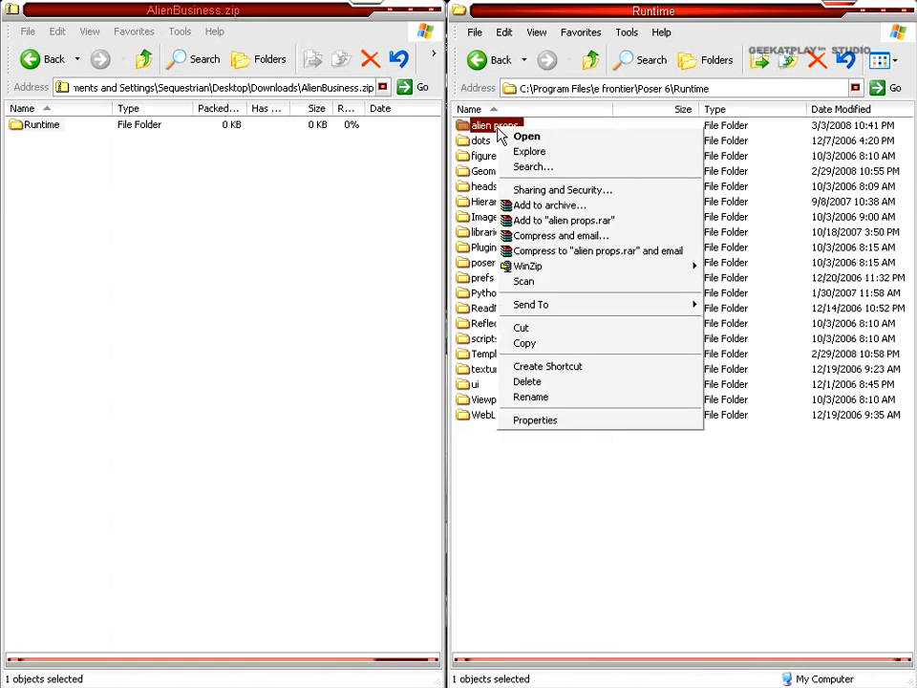
pyautogui.click(562, 222)
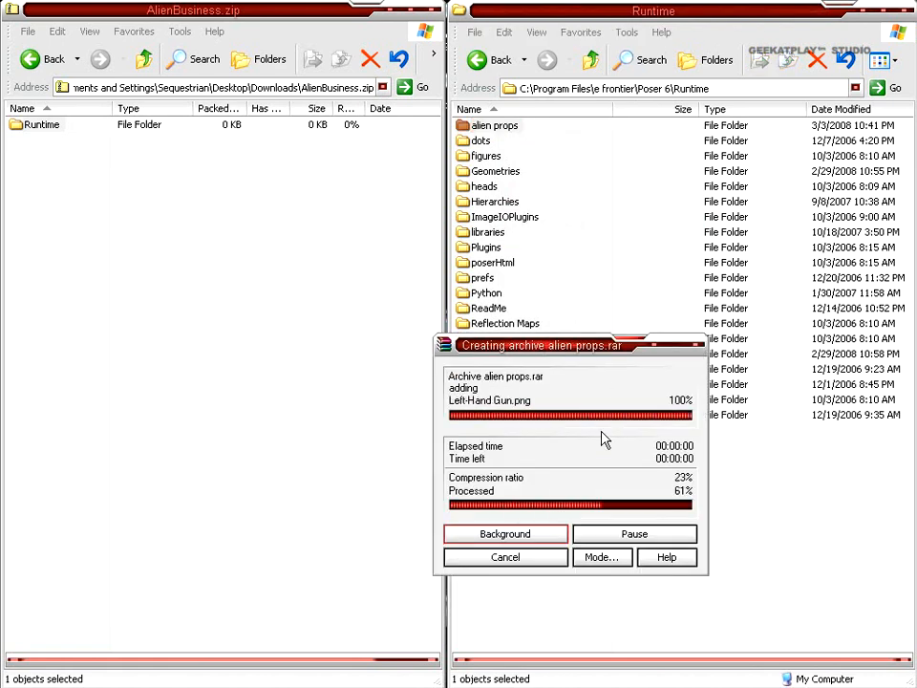
# Step: Move alien props.rar from Poser 6's Runtime folder into the Downloads folder
pyautogui.click(510, 434)
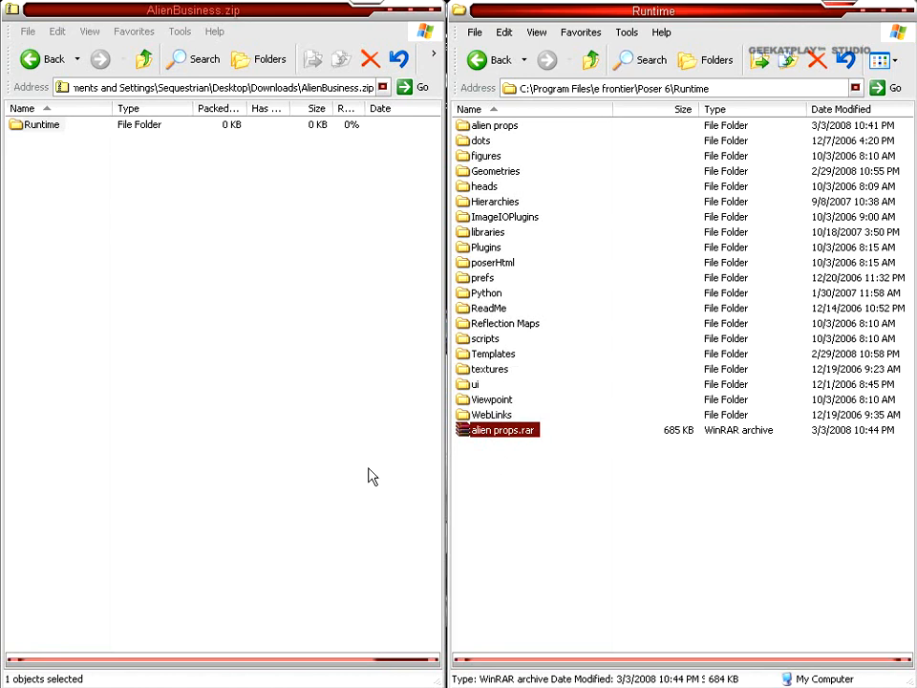
pyautogui.click(44, 59)
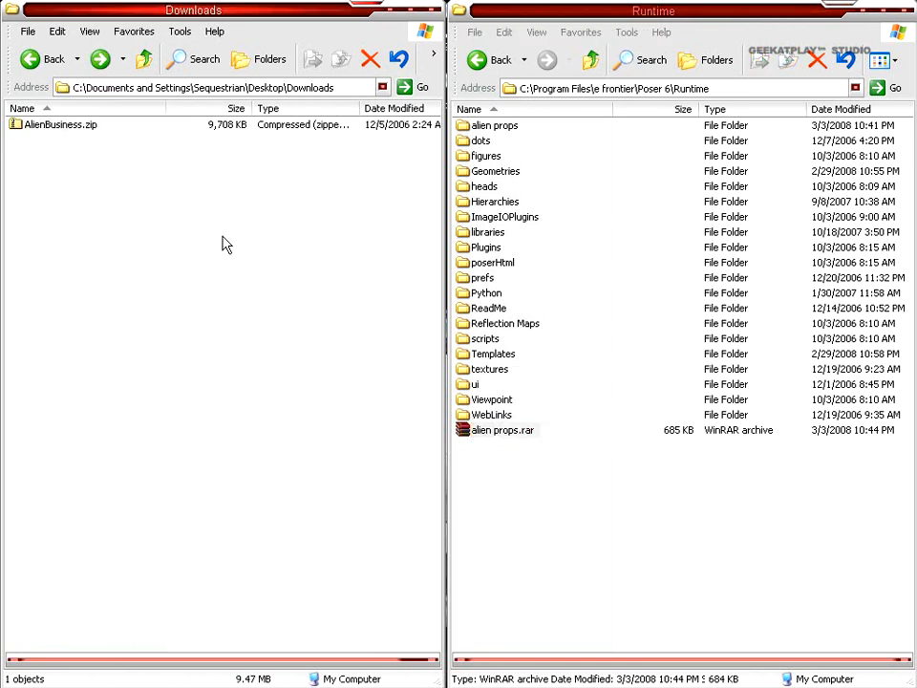
pyautogui.moveTo(483, 432); pyautogui.dragTo(144, 289)
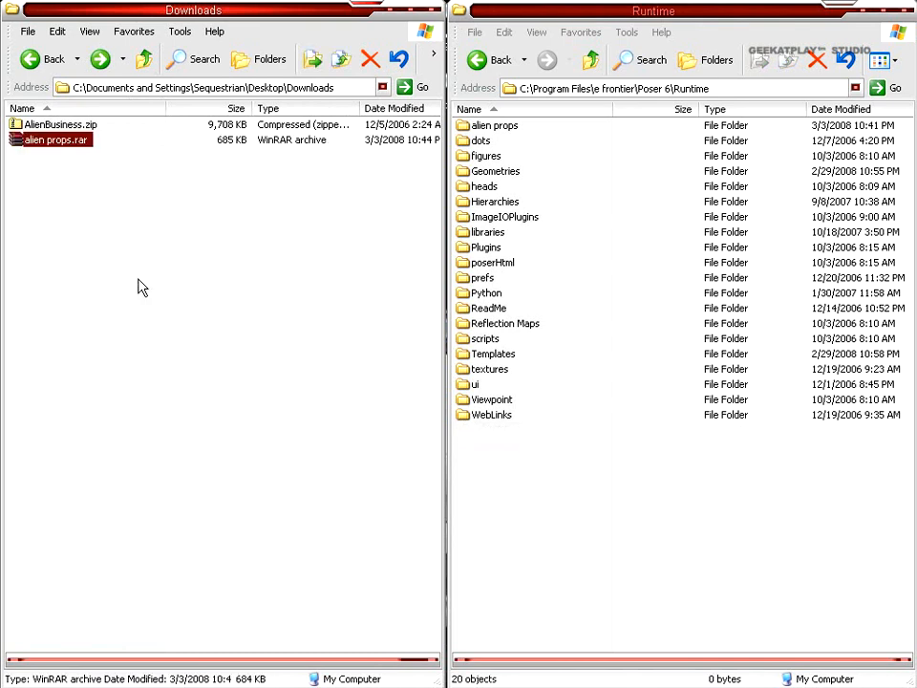
# Step: Extract alien props.rar with WinRAR to Downloads\alien props, dismissing the license reminder and closing the archive window when done
pyautogui.doubleClick(59, 144)
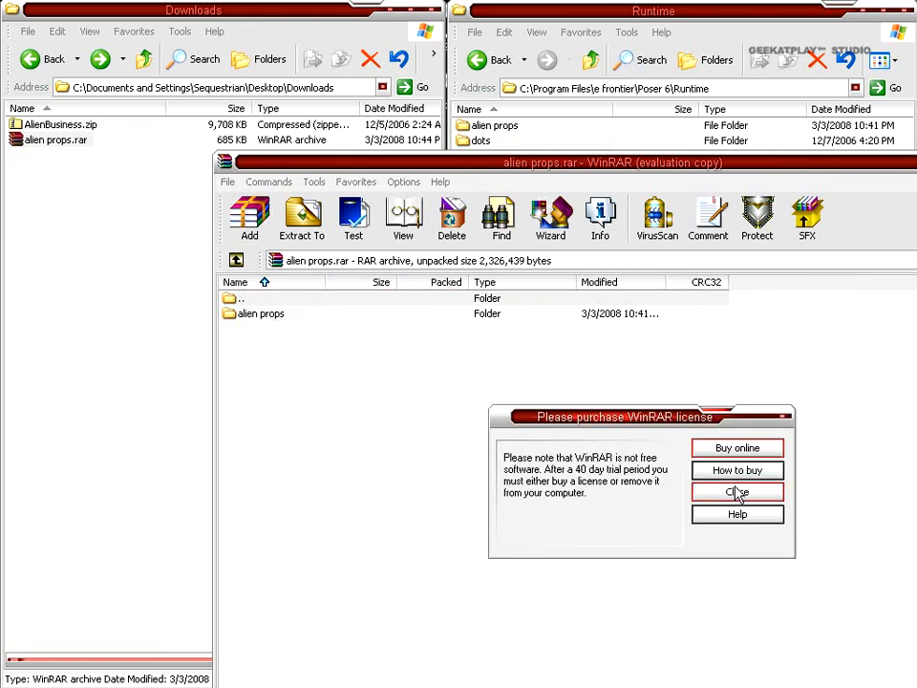
pyautogui.click(737, 493)
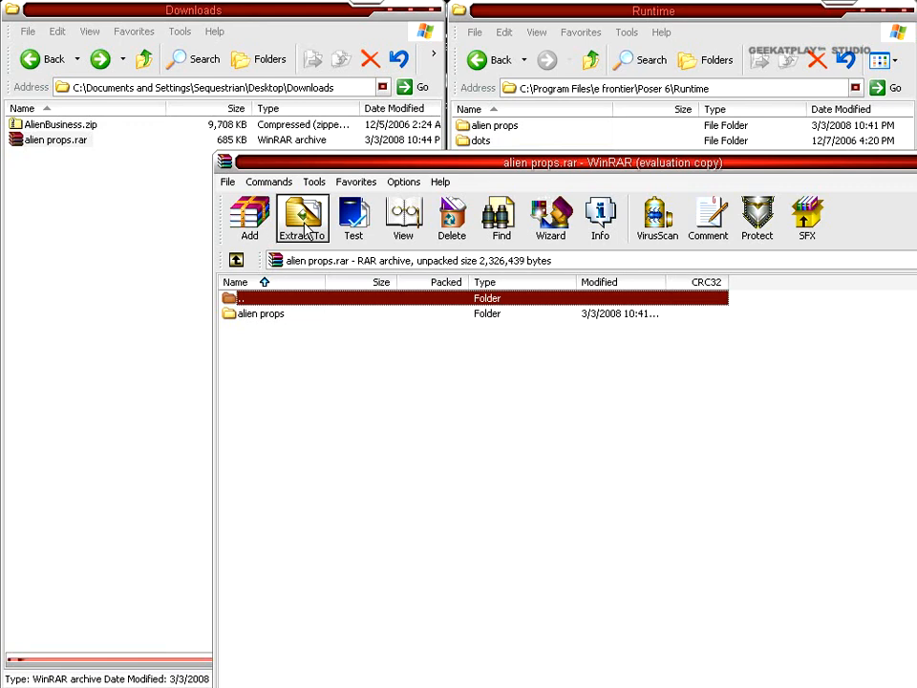
pyautogui.click(304, 229)
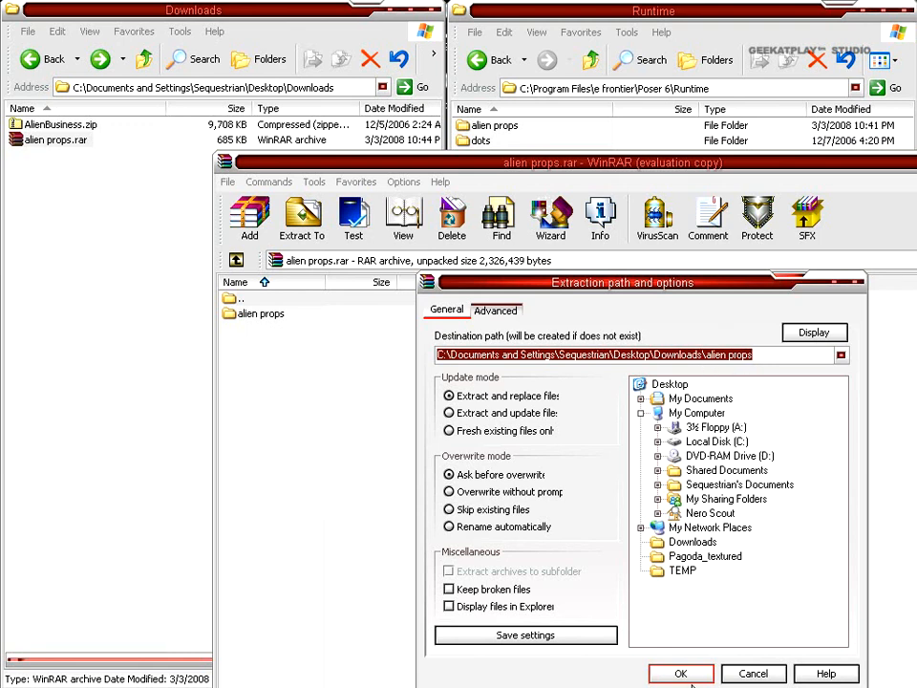
pyautogui.click(684, 672)
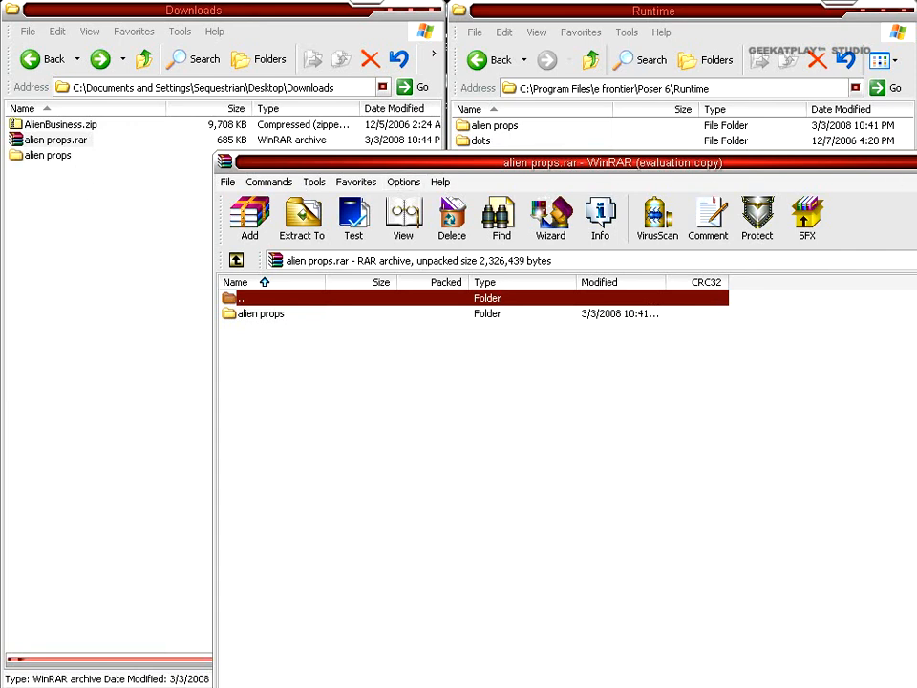
pyautogui.press('Escape')
# Step: Move Geometries, libraries and textures from the extracted alien props\Runtime folder into Poser 6's Runtime, accepting replacement of all existing folders
pyautogui.doubleClick(48, 155)
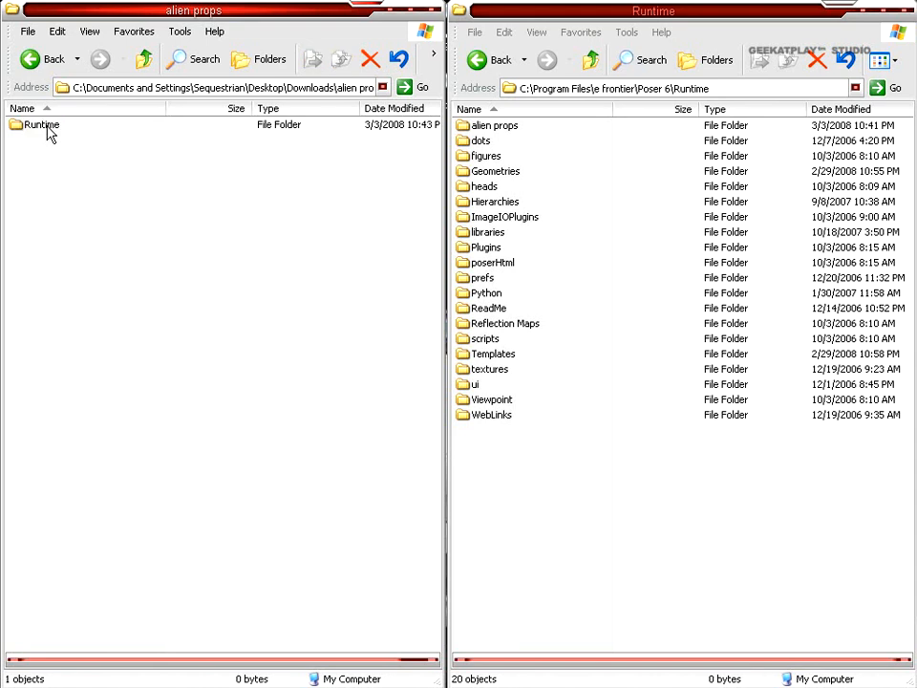
pyautogui.doubleClick(50, 132)
pyautogui.moveTo(67, 223); pyautogui.dragTo(608, 462)
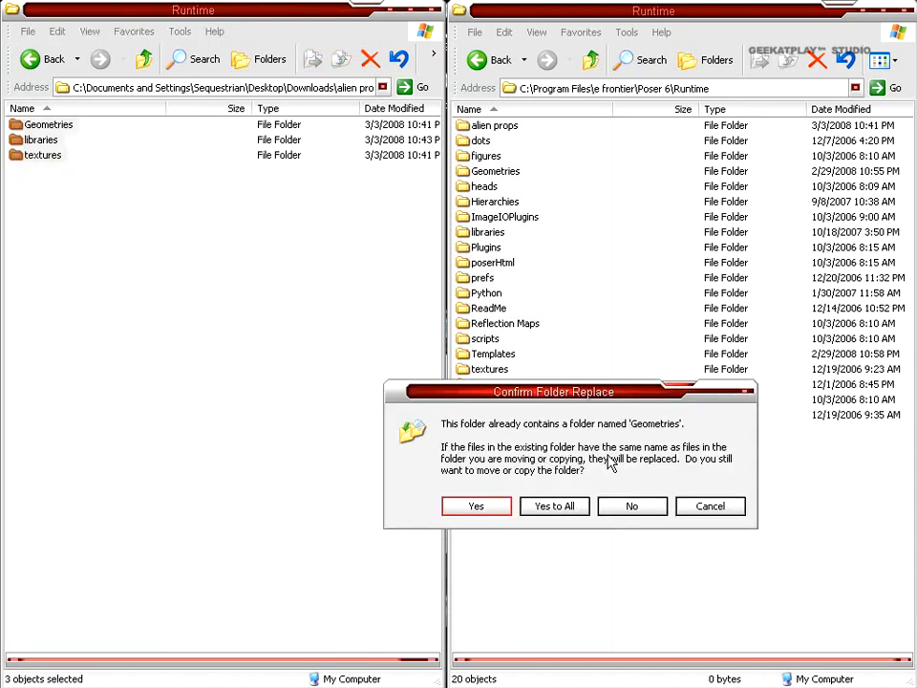
pyautogui.click(566, 512)
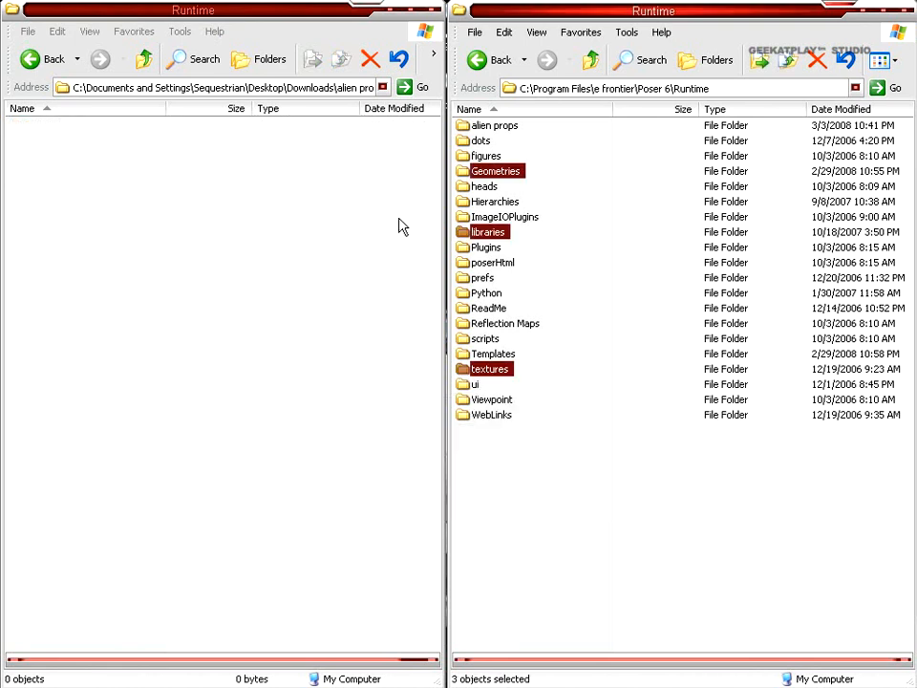